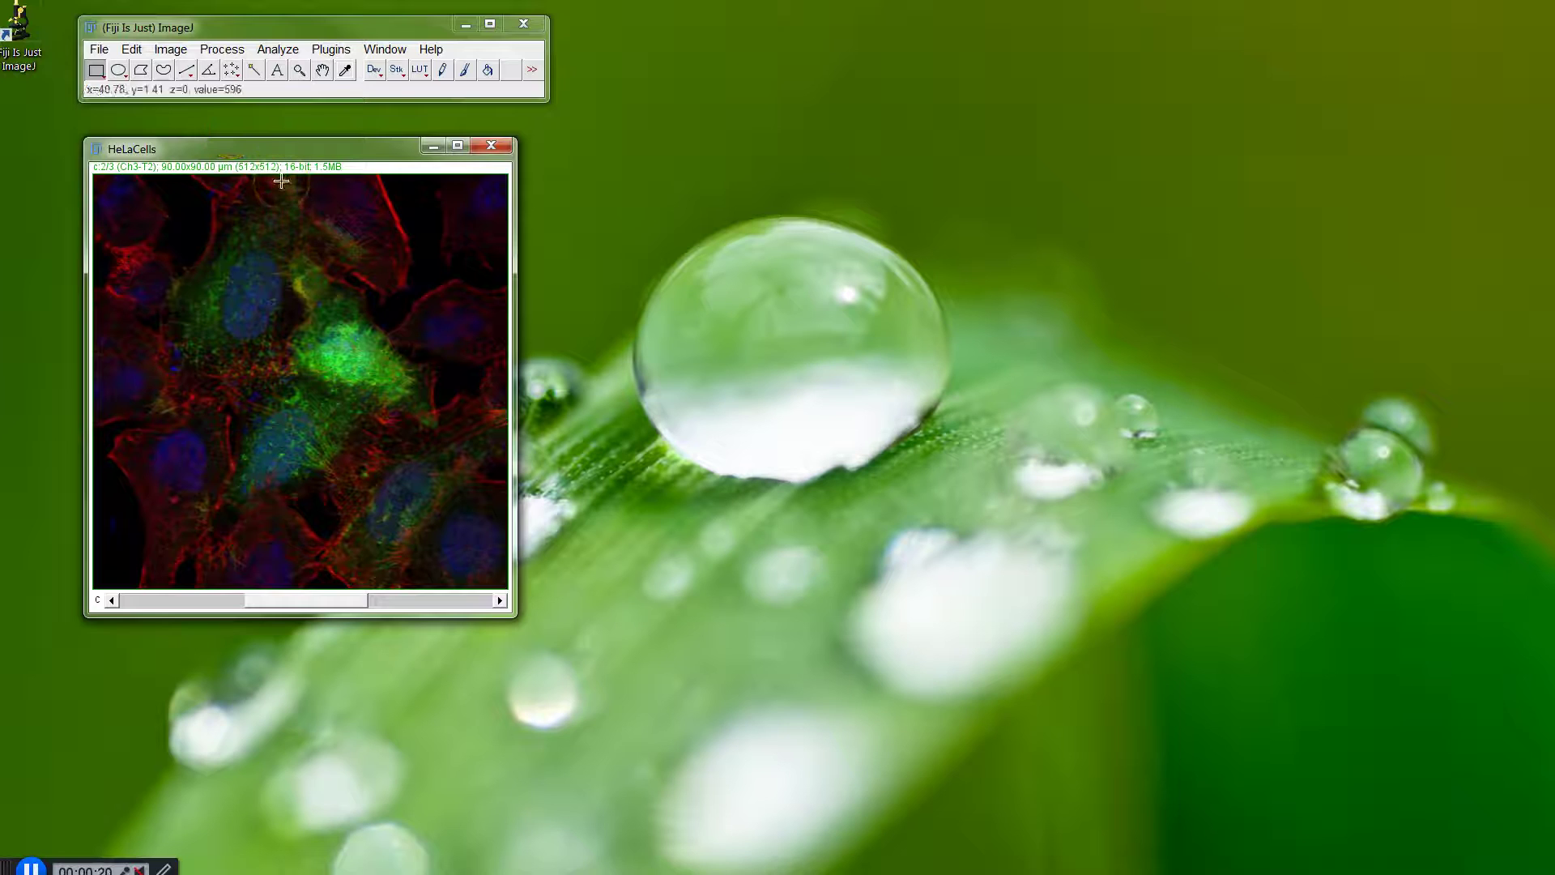
Compare the 8-bit, 12-bit and 16-bit intensity ranges in the browser's reference chart beside the HeLaCells image
click(257, 180)
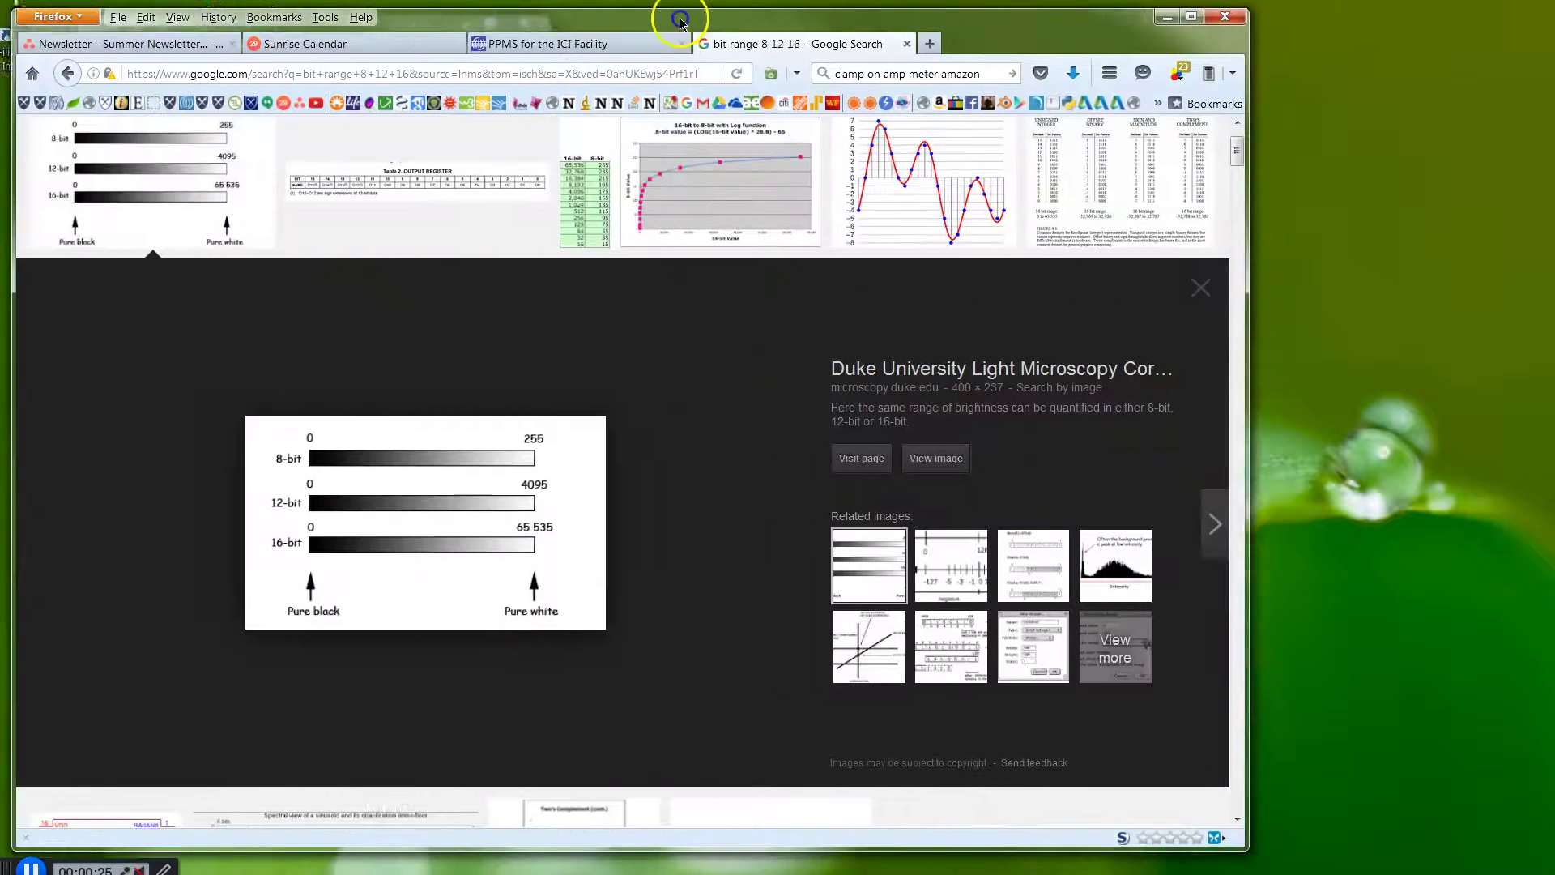
drag(693, 33, 968, 32)
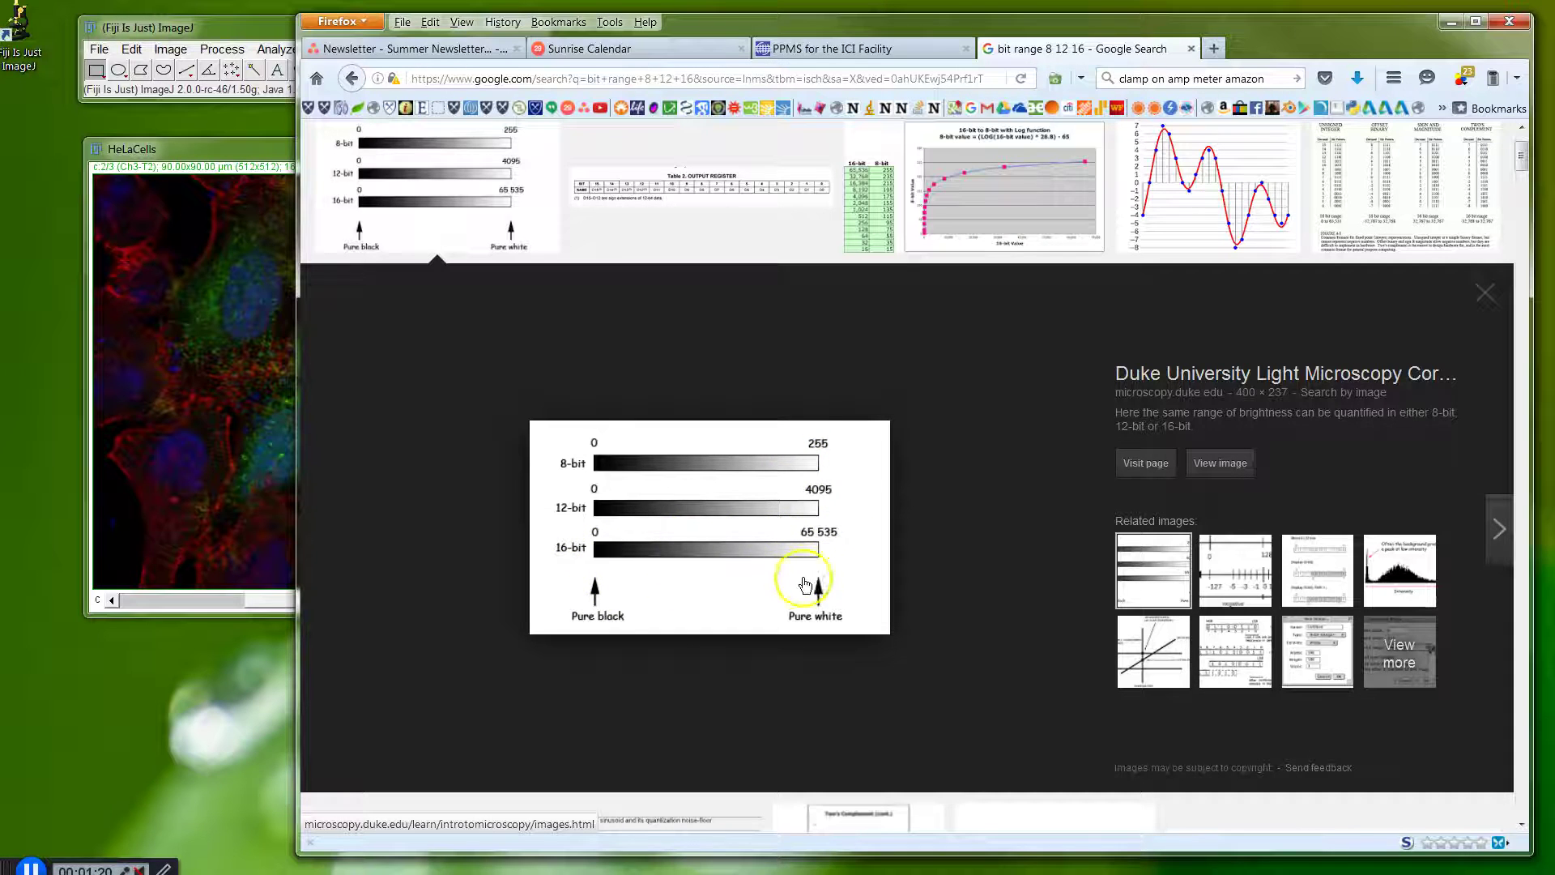
click(274, 170)
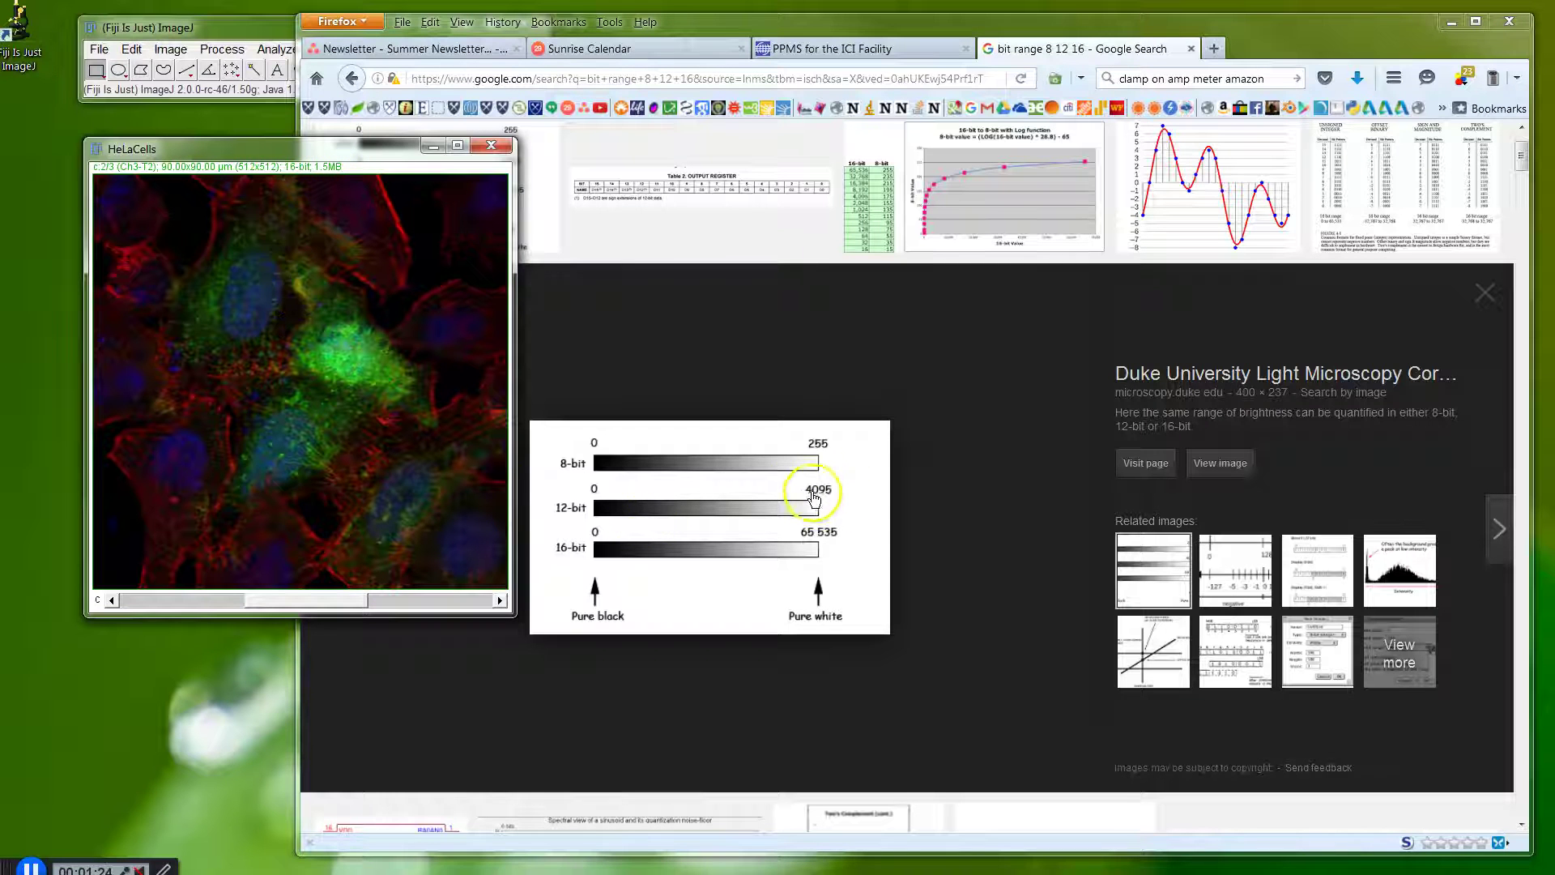
click(1451, 22)
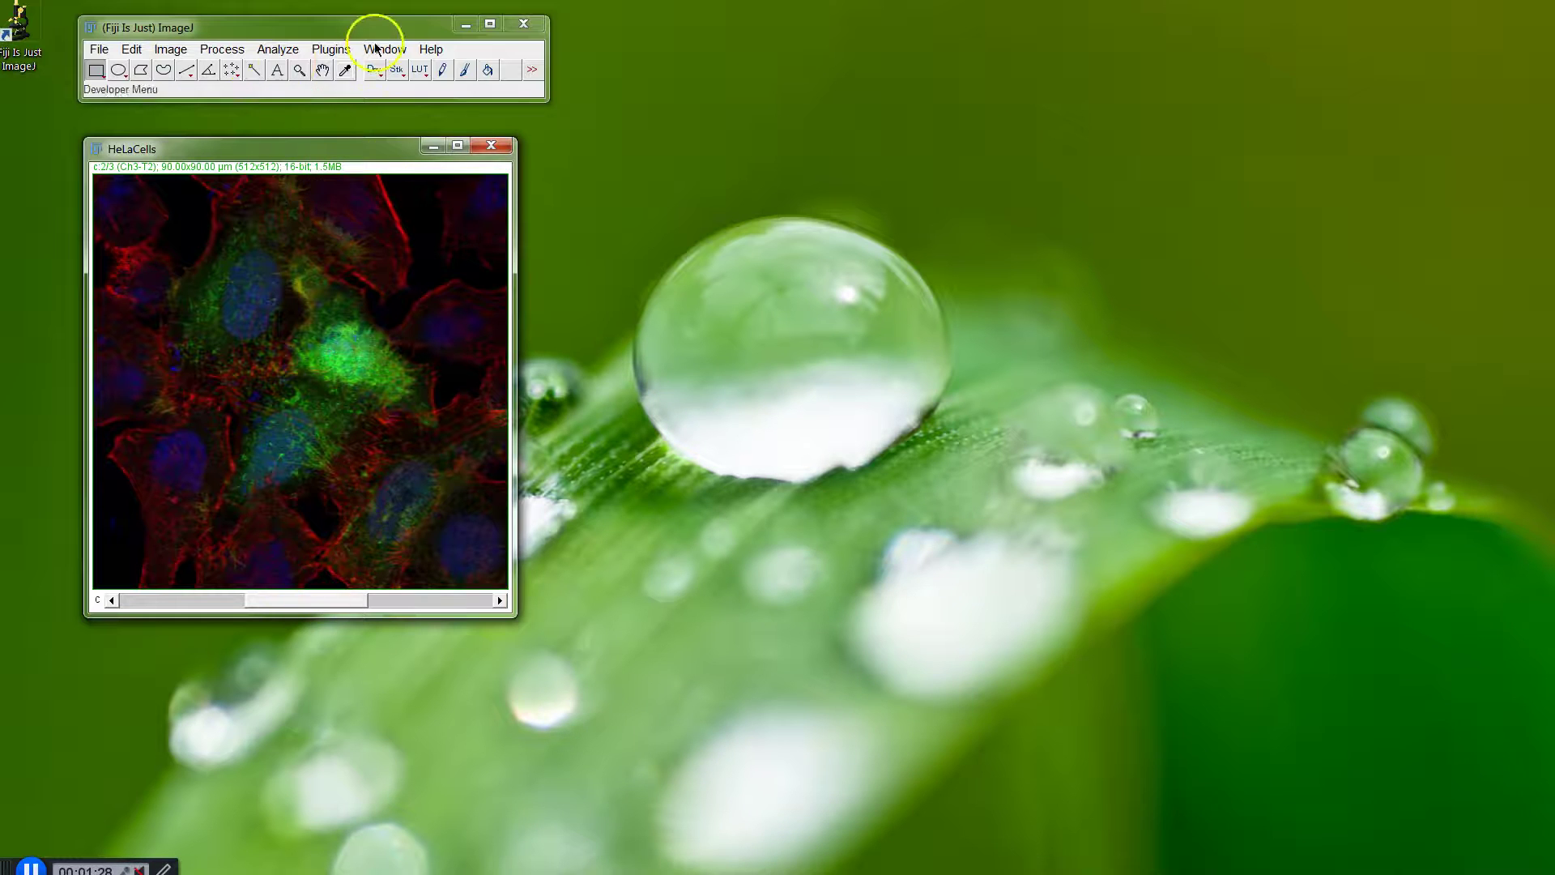
Generate a histogram of only the green channel of HeLaCells, place it beside the image and add the log scale
click(278, 48)
click(367, 269)
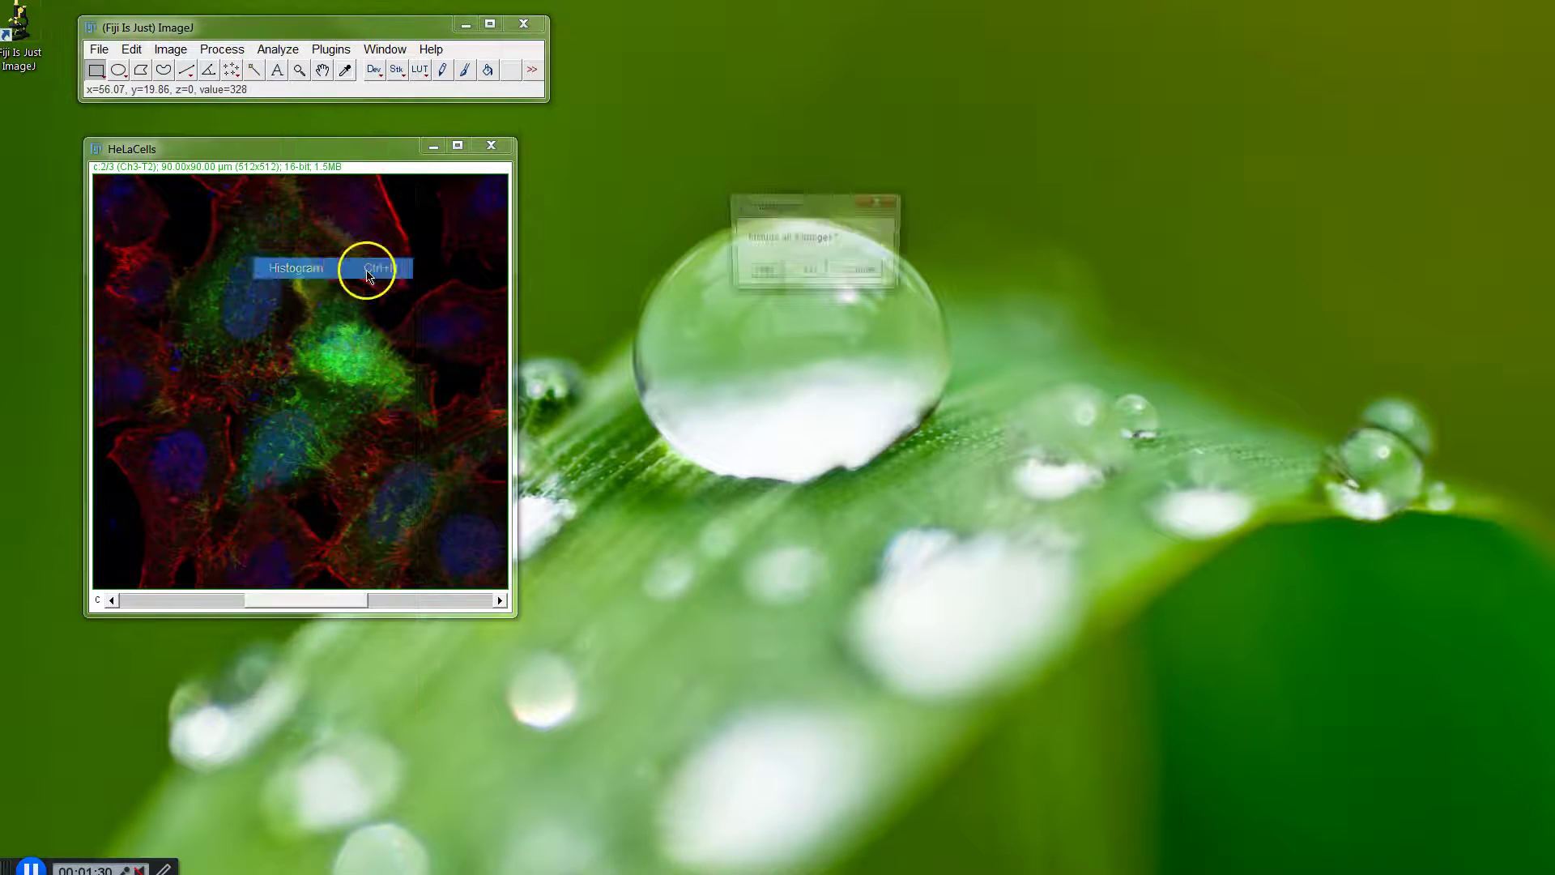
click(808, 268)
drag(203, 174, 633, 189)
click(641, 424)
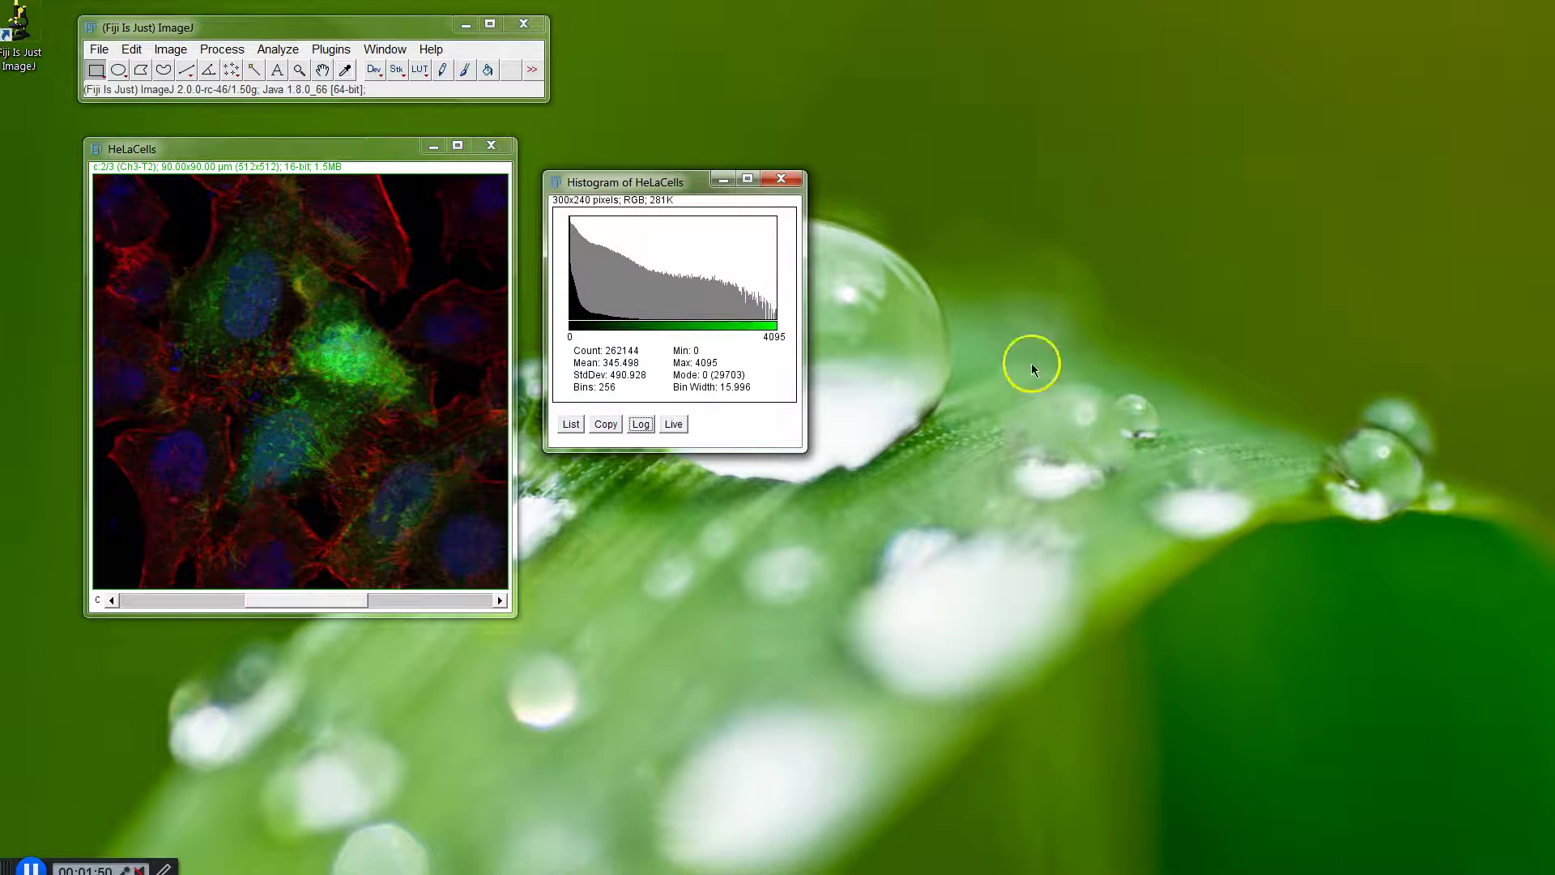
Generate a histogram of only the blue channel of HeLaCells, place it below the green one and add the log scale
click(405, 600)
click(277, 48)
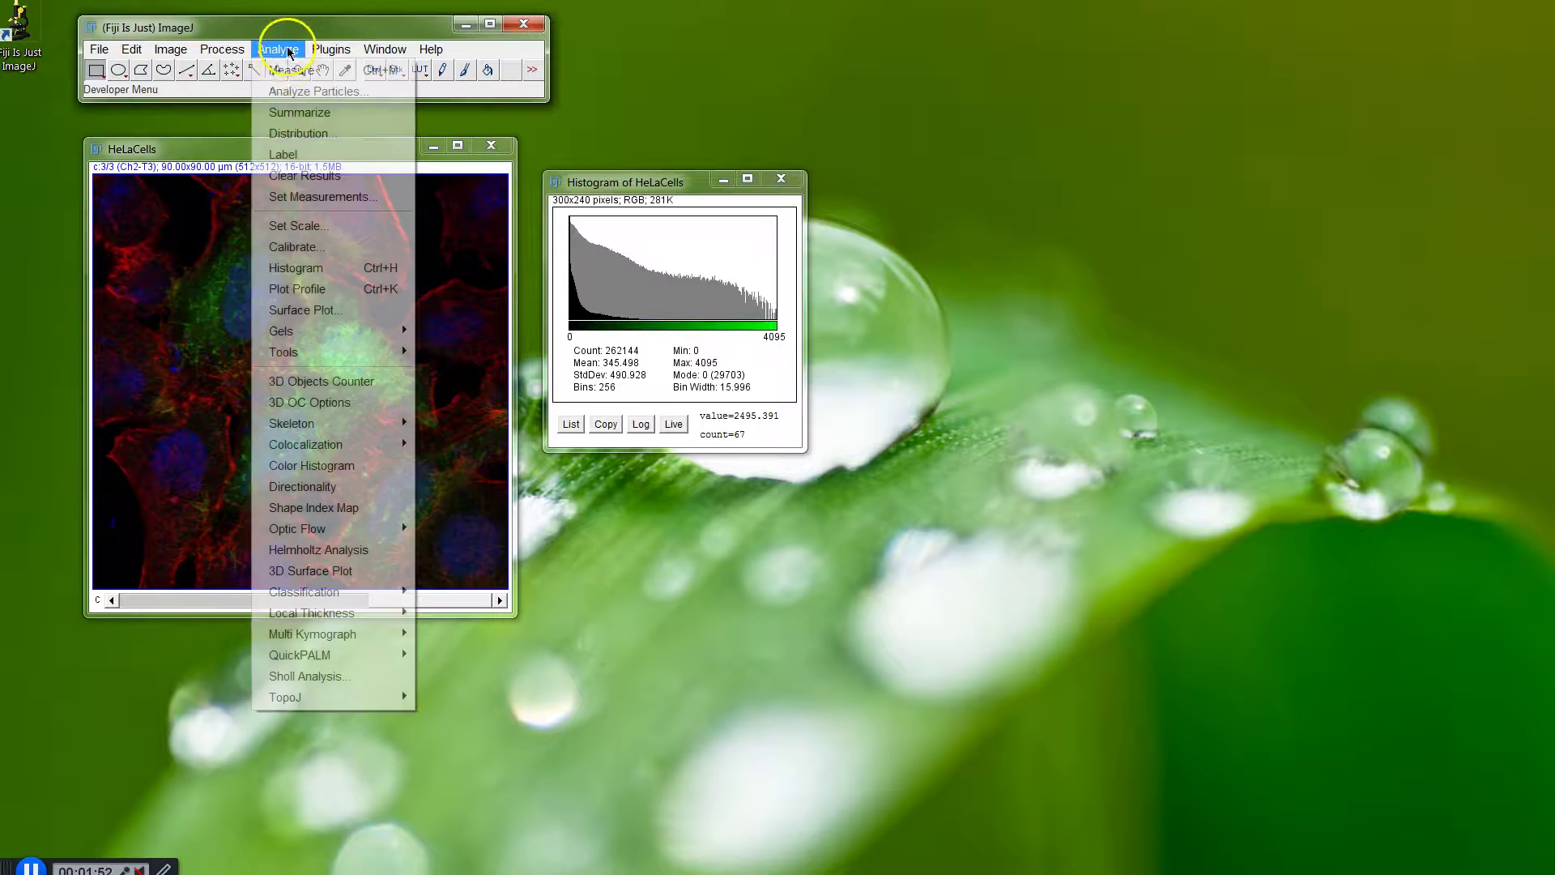
click(375, 267)
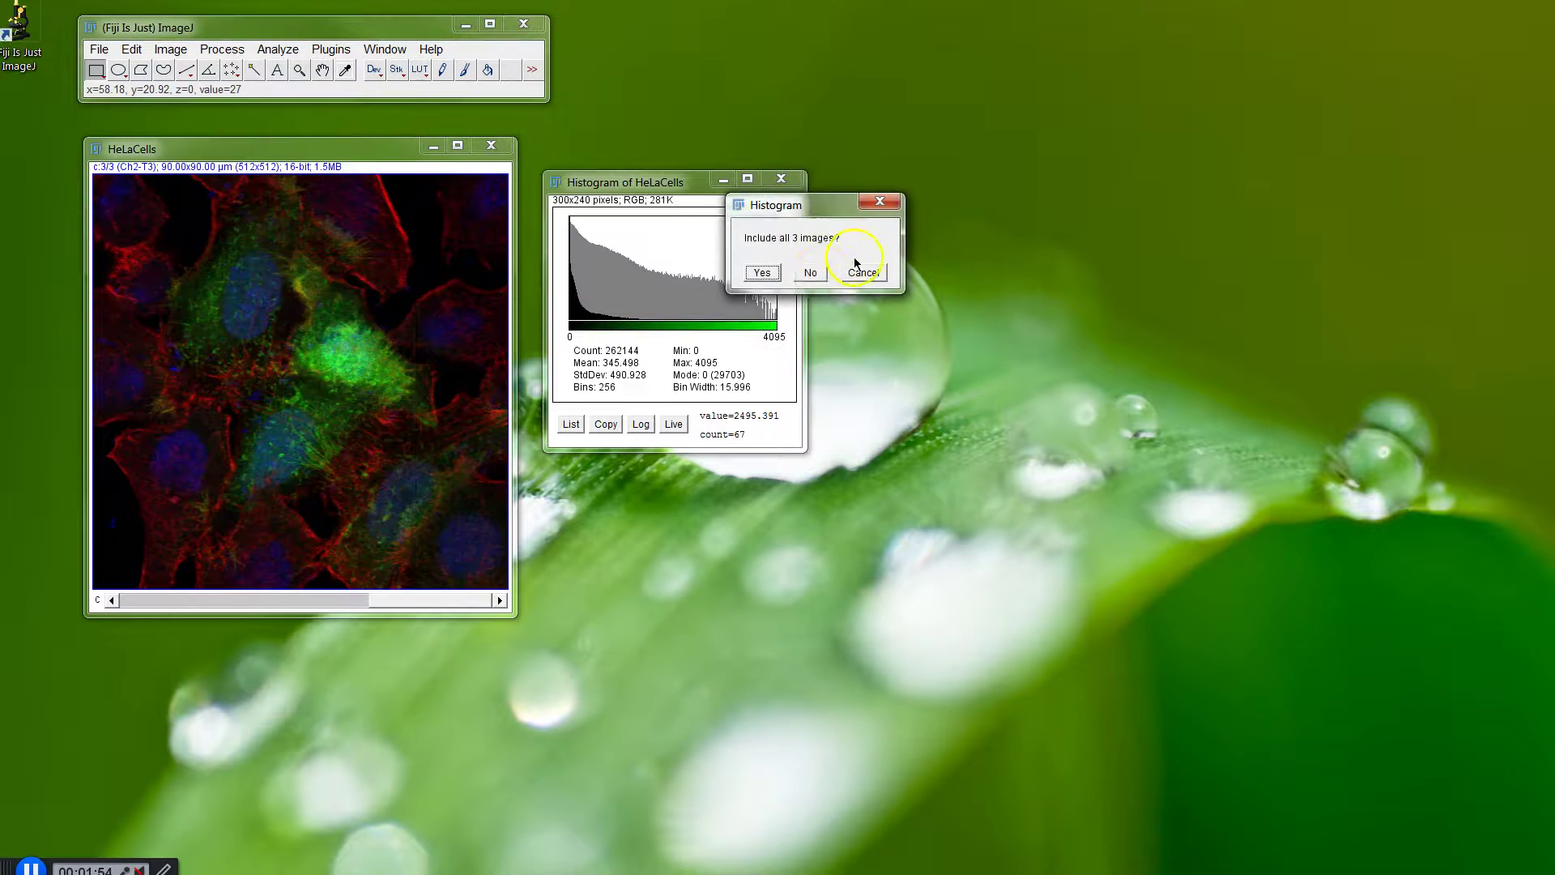
click(808, 272)
drag(220, 112, 723, 441)
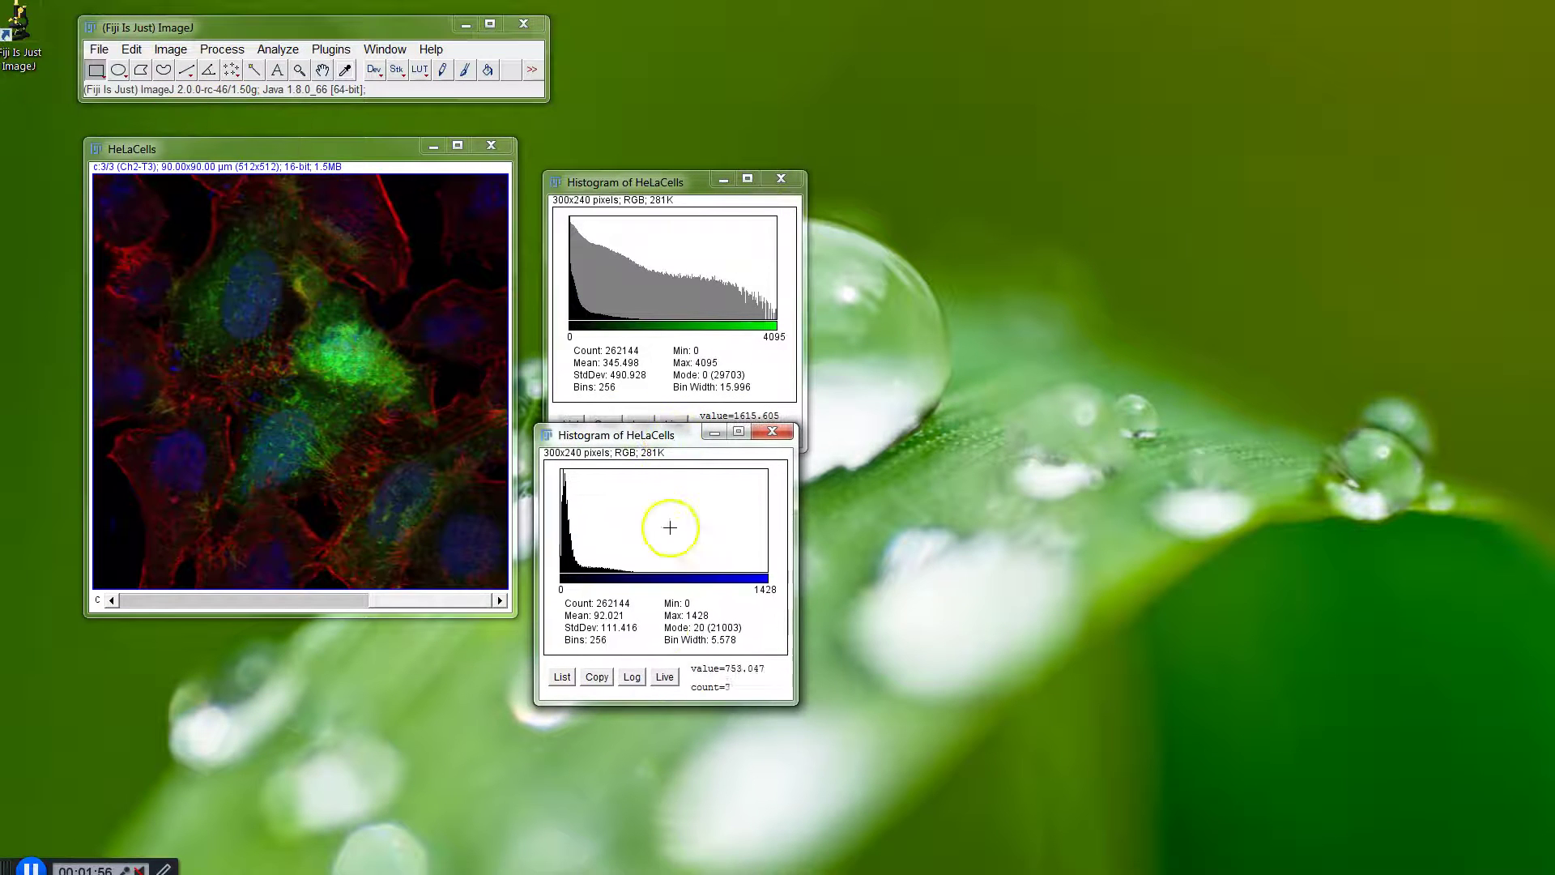
click(633, 677)
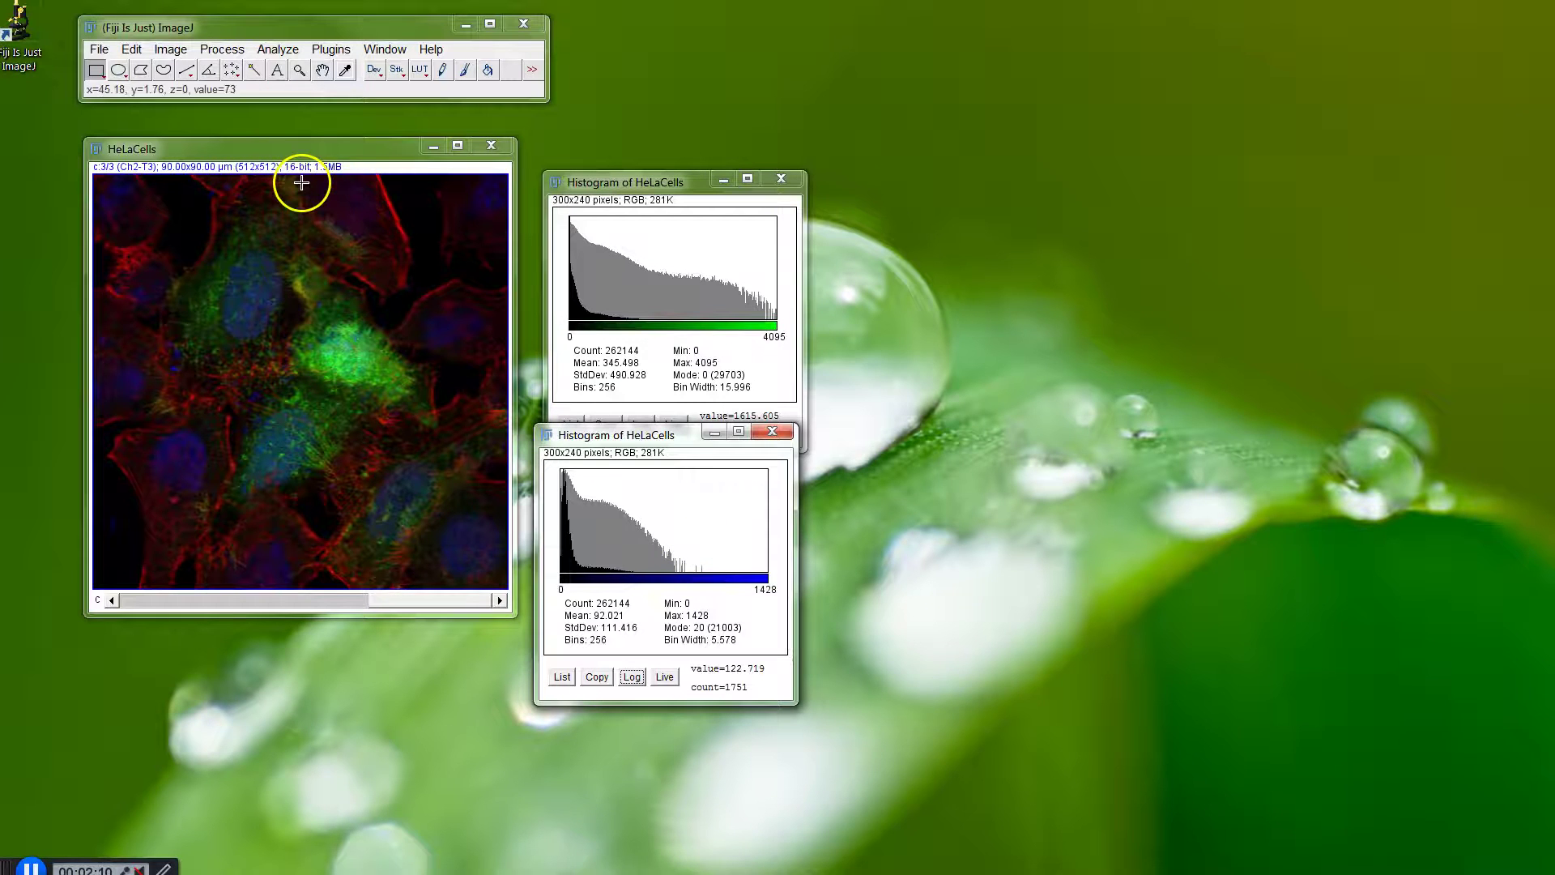
click(277, 404)
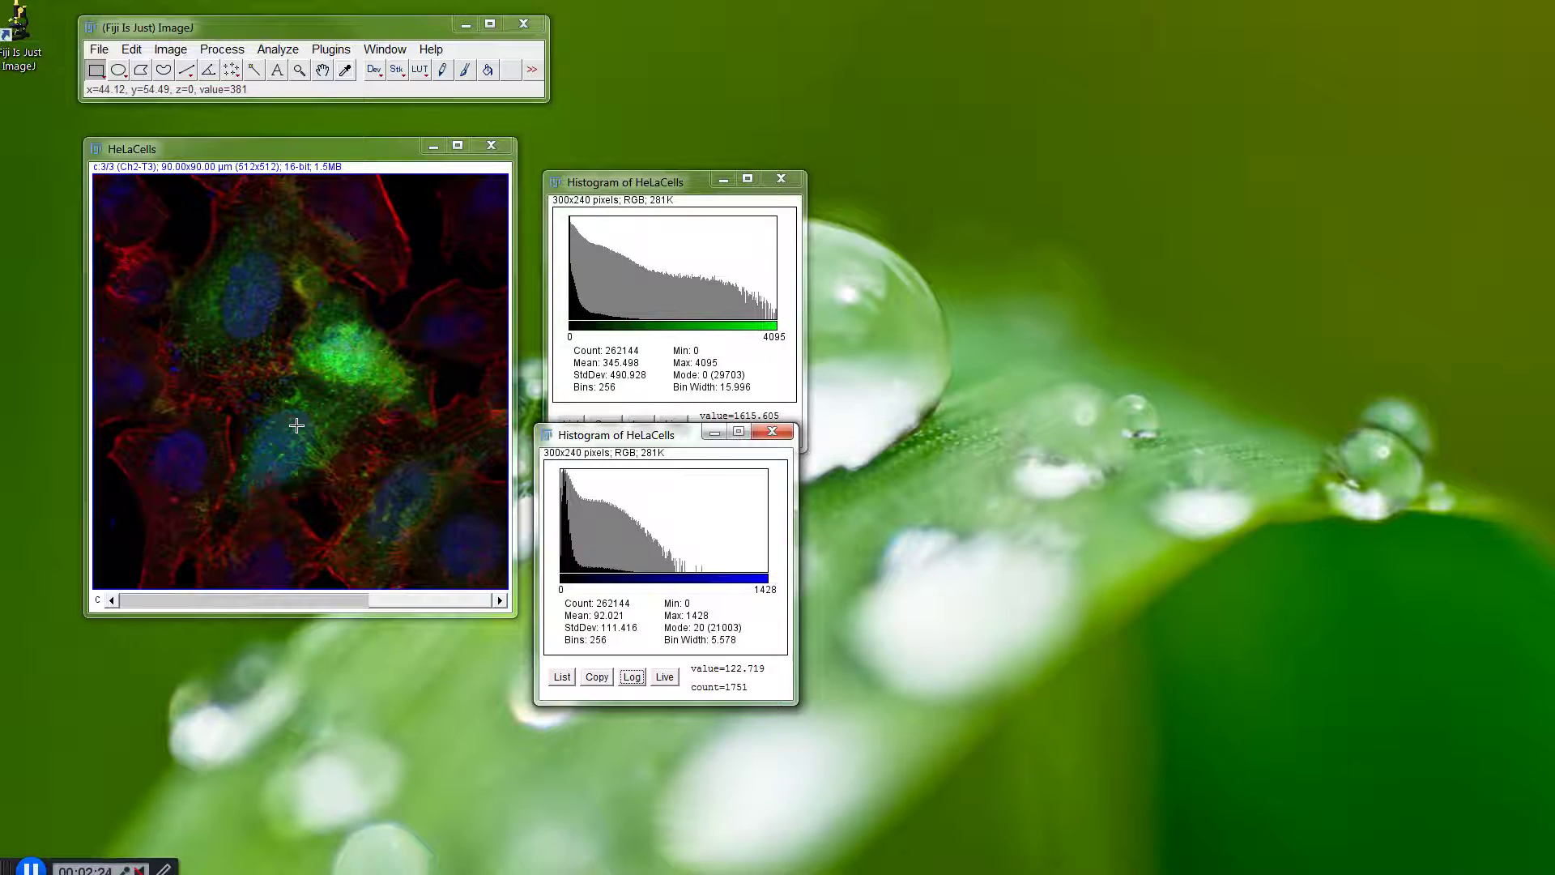
click(387, 463)
click(329, 461)
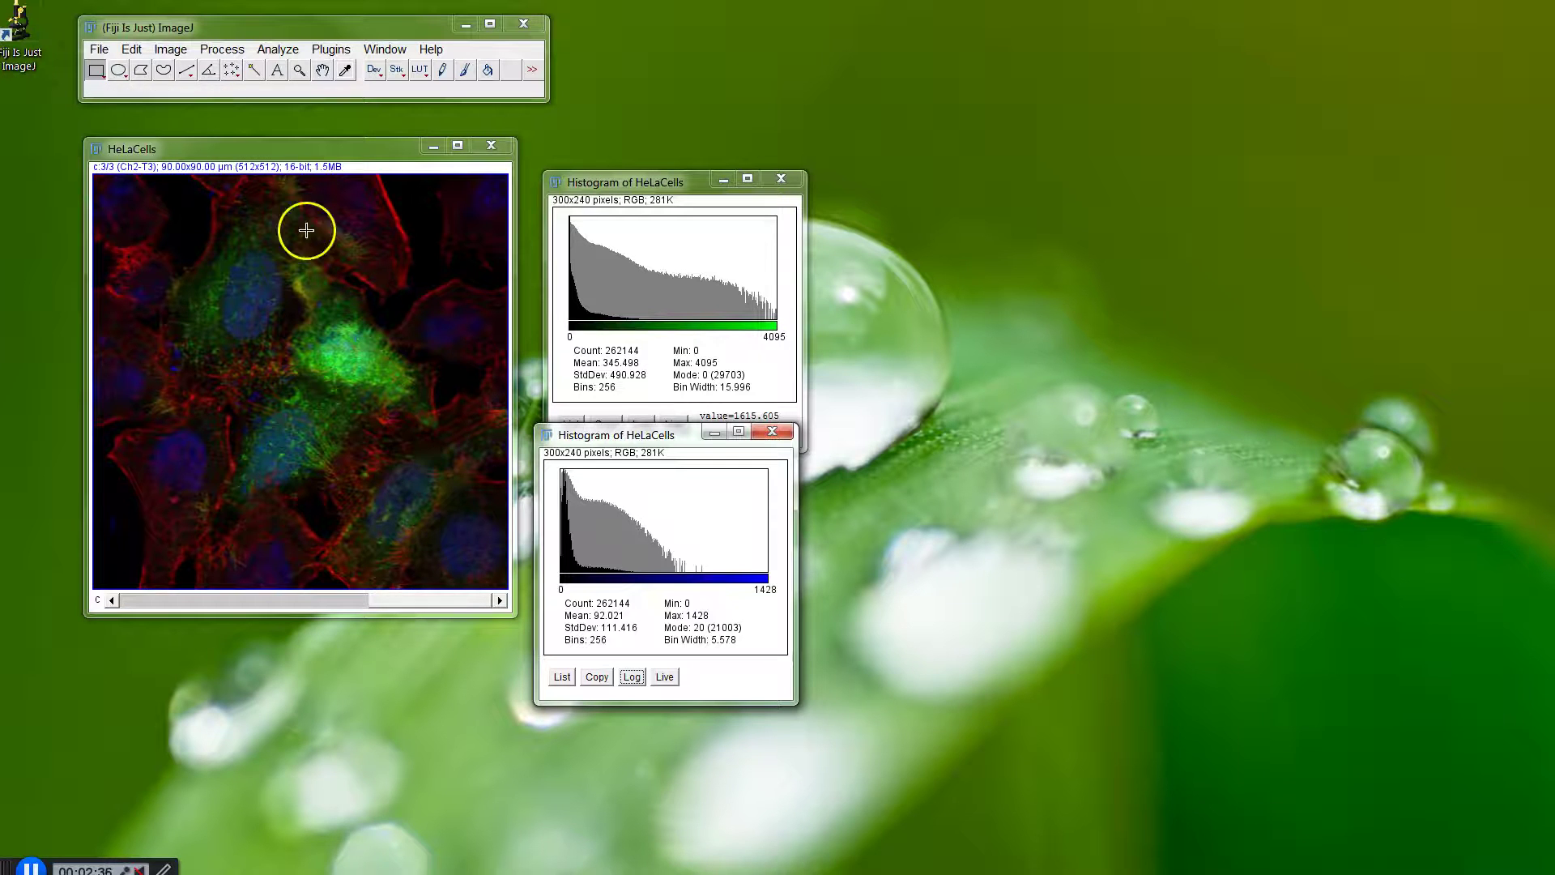
click(171, 49)
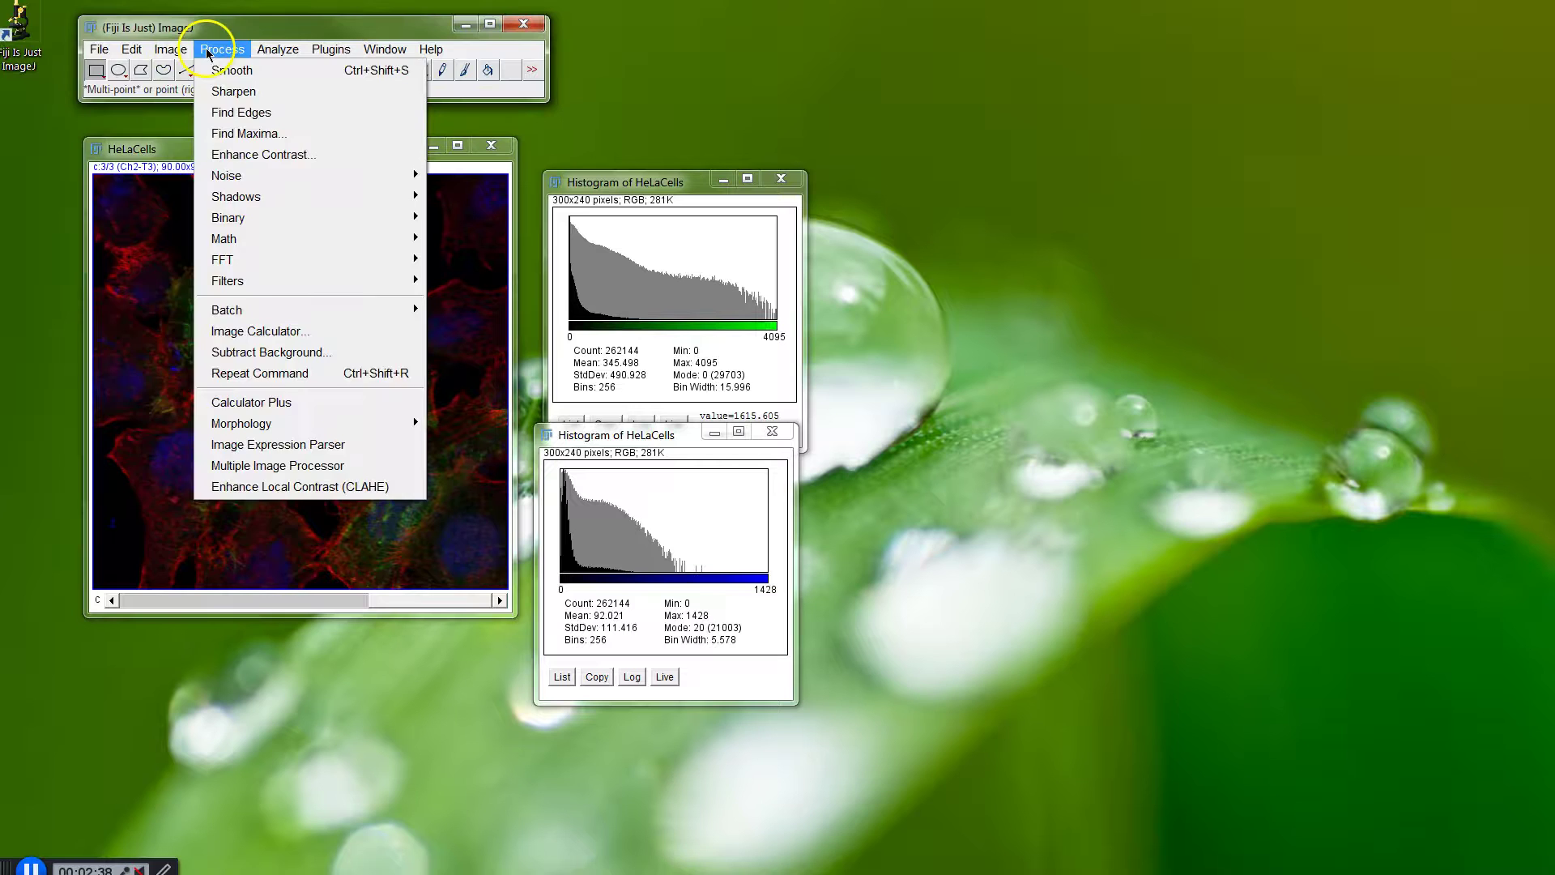
mouse_move(187, 73)
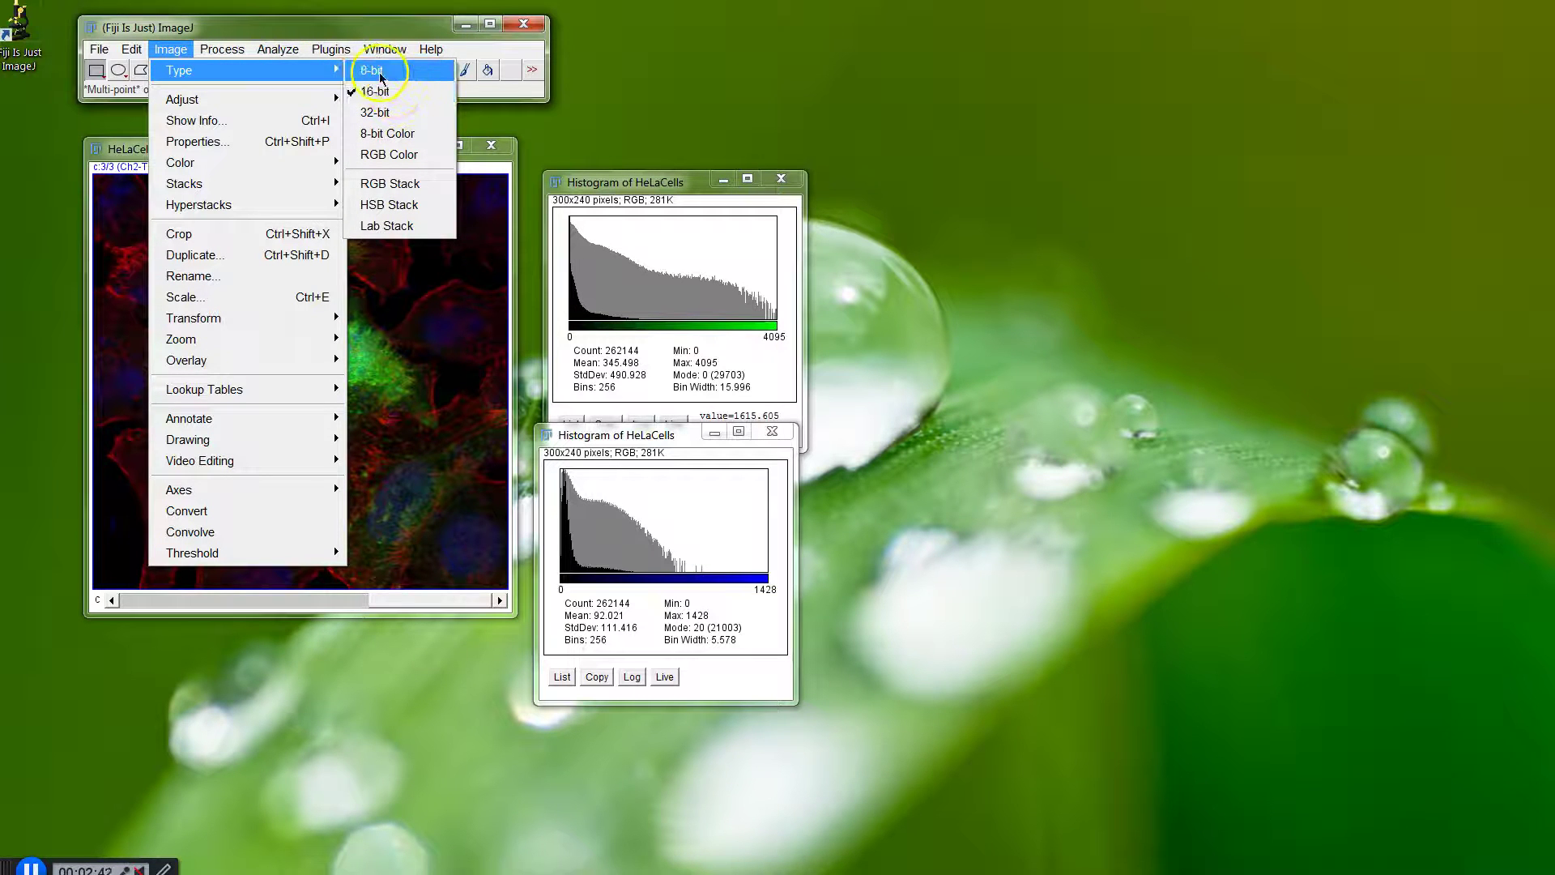
click(382, 50)
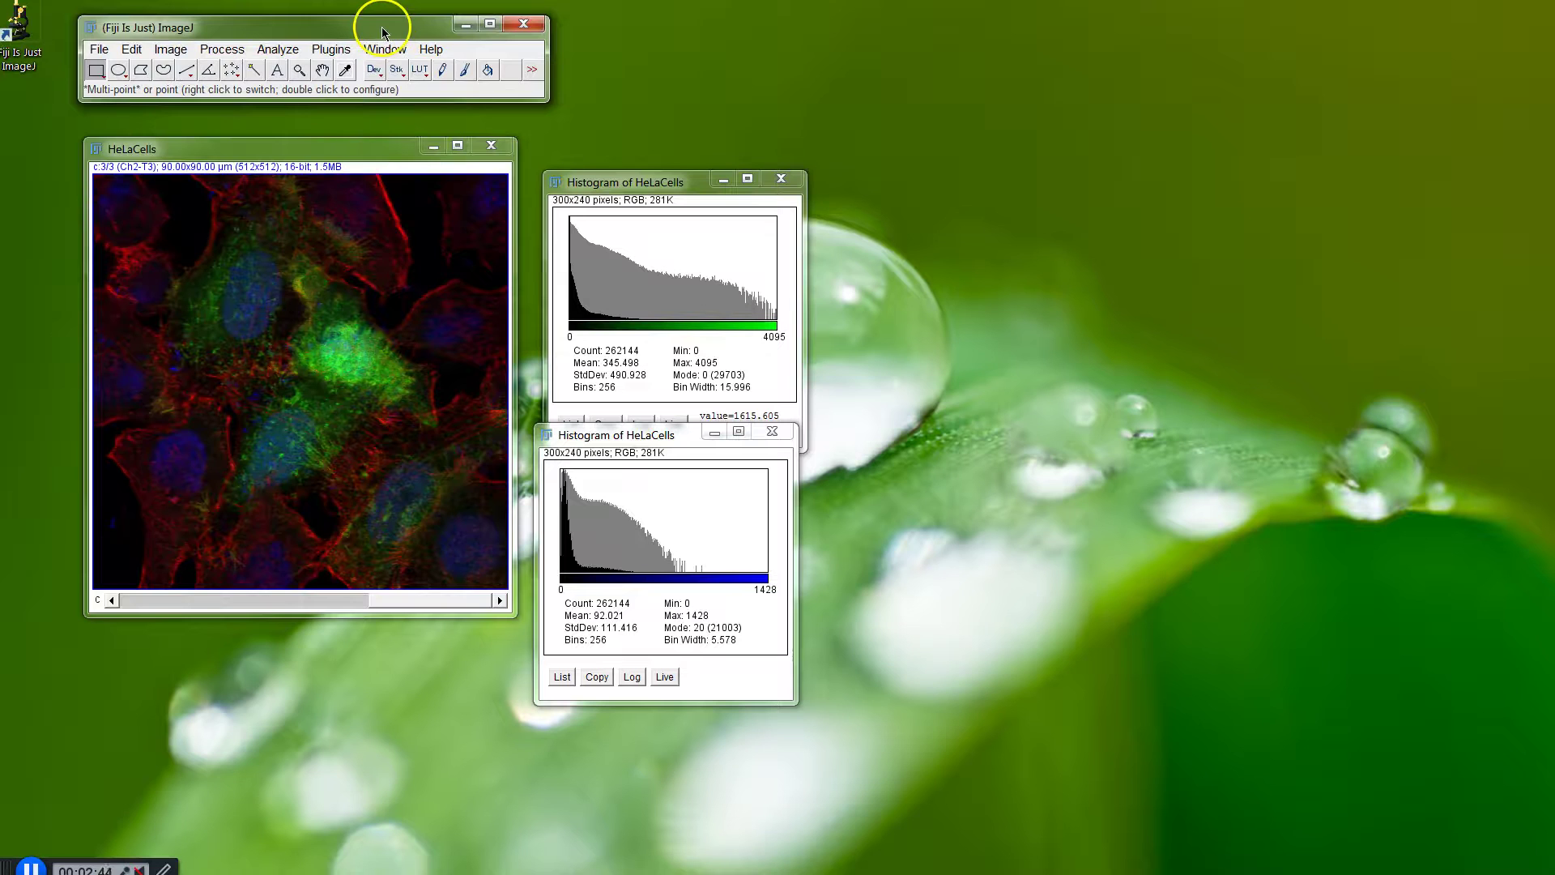
Enable Scale when converting in the conversion options, leaving weighted RGB conversions off
click(170, 49)
mouse_move(134, 52)
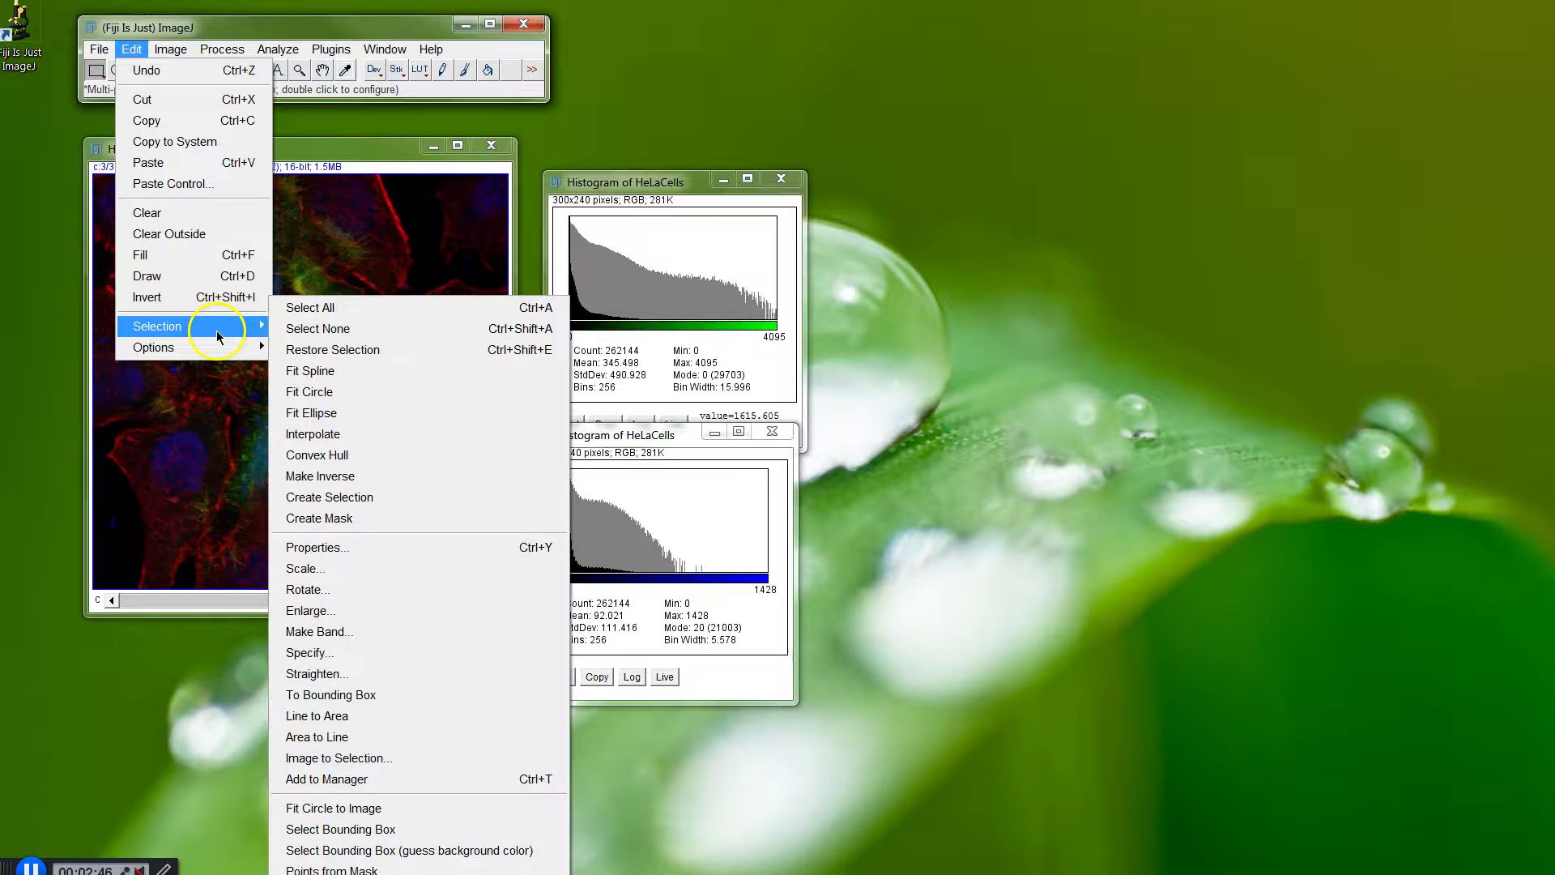
mouse_move(221, 347)
click(346, 557)
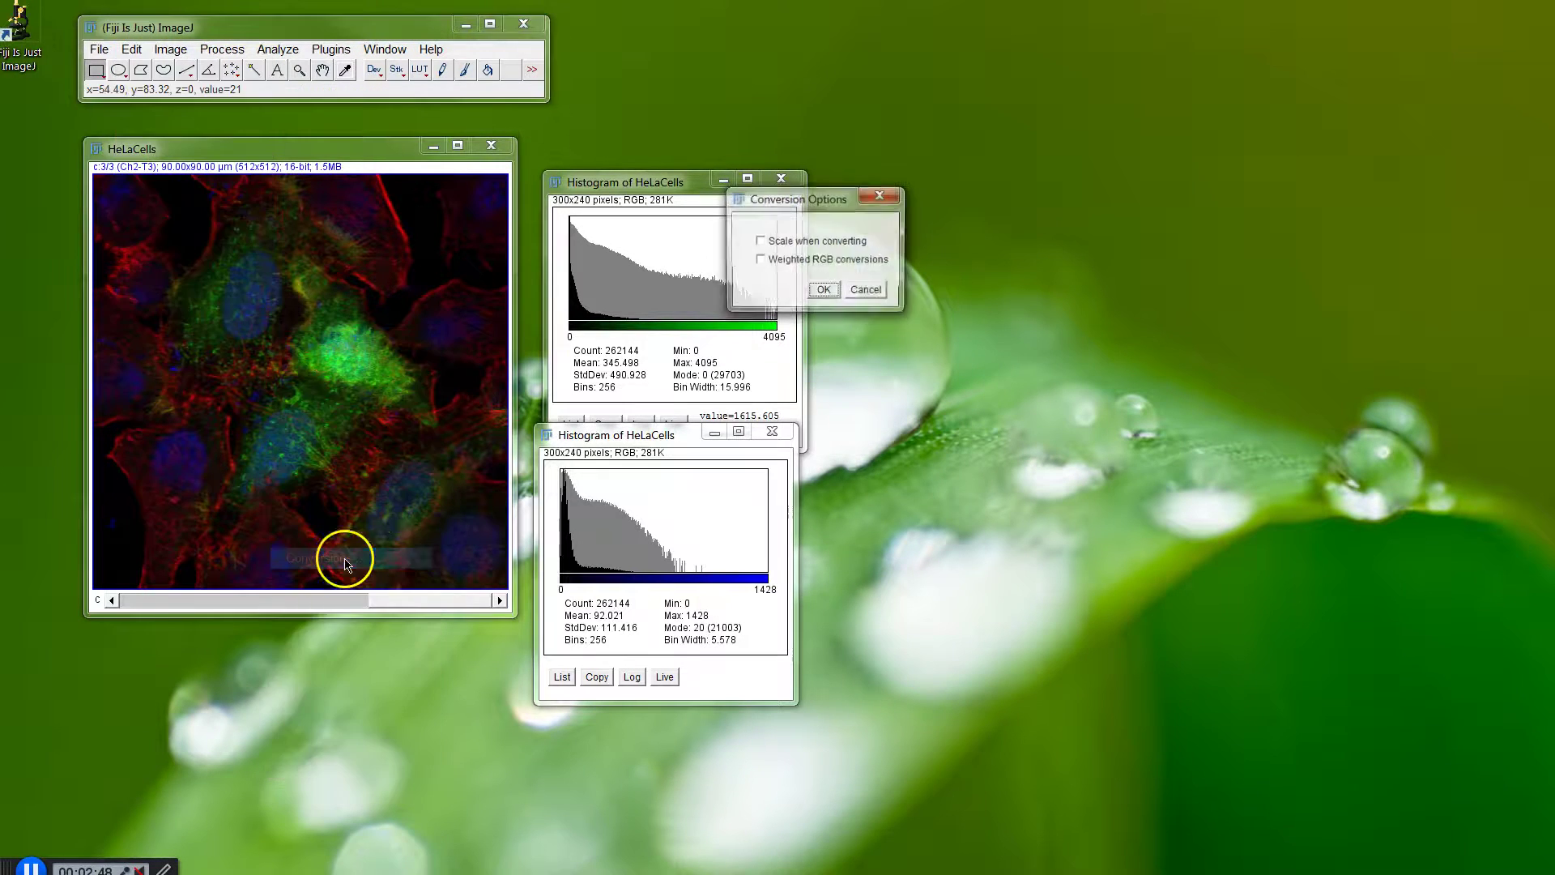
drag(802, 202, 338, 643)
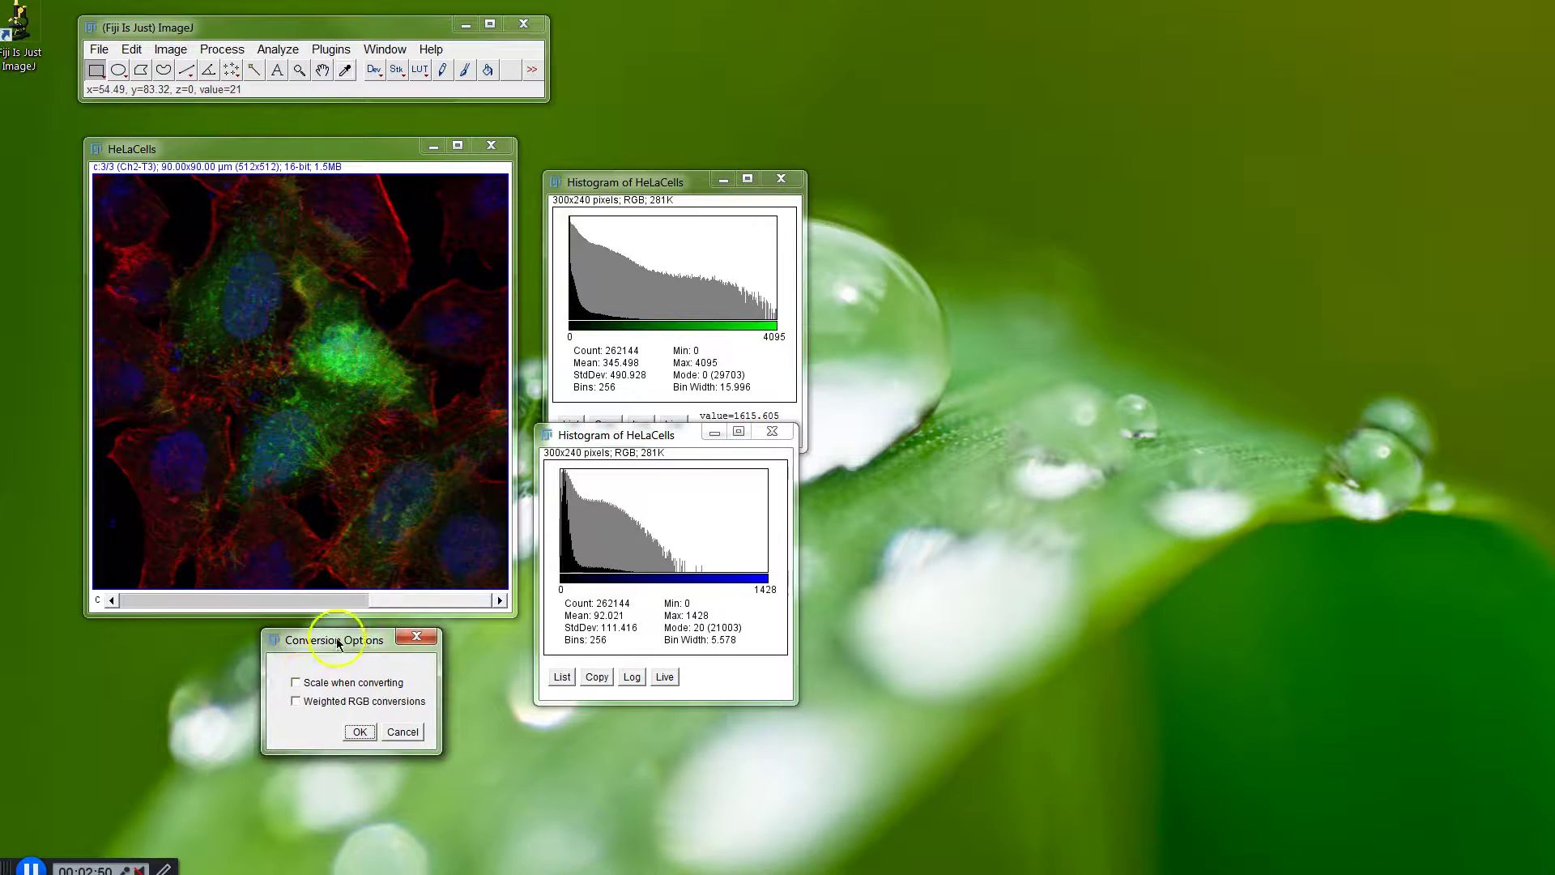
click(296, 683)
click(352, 648)
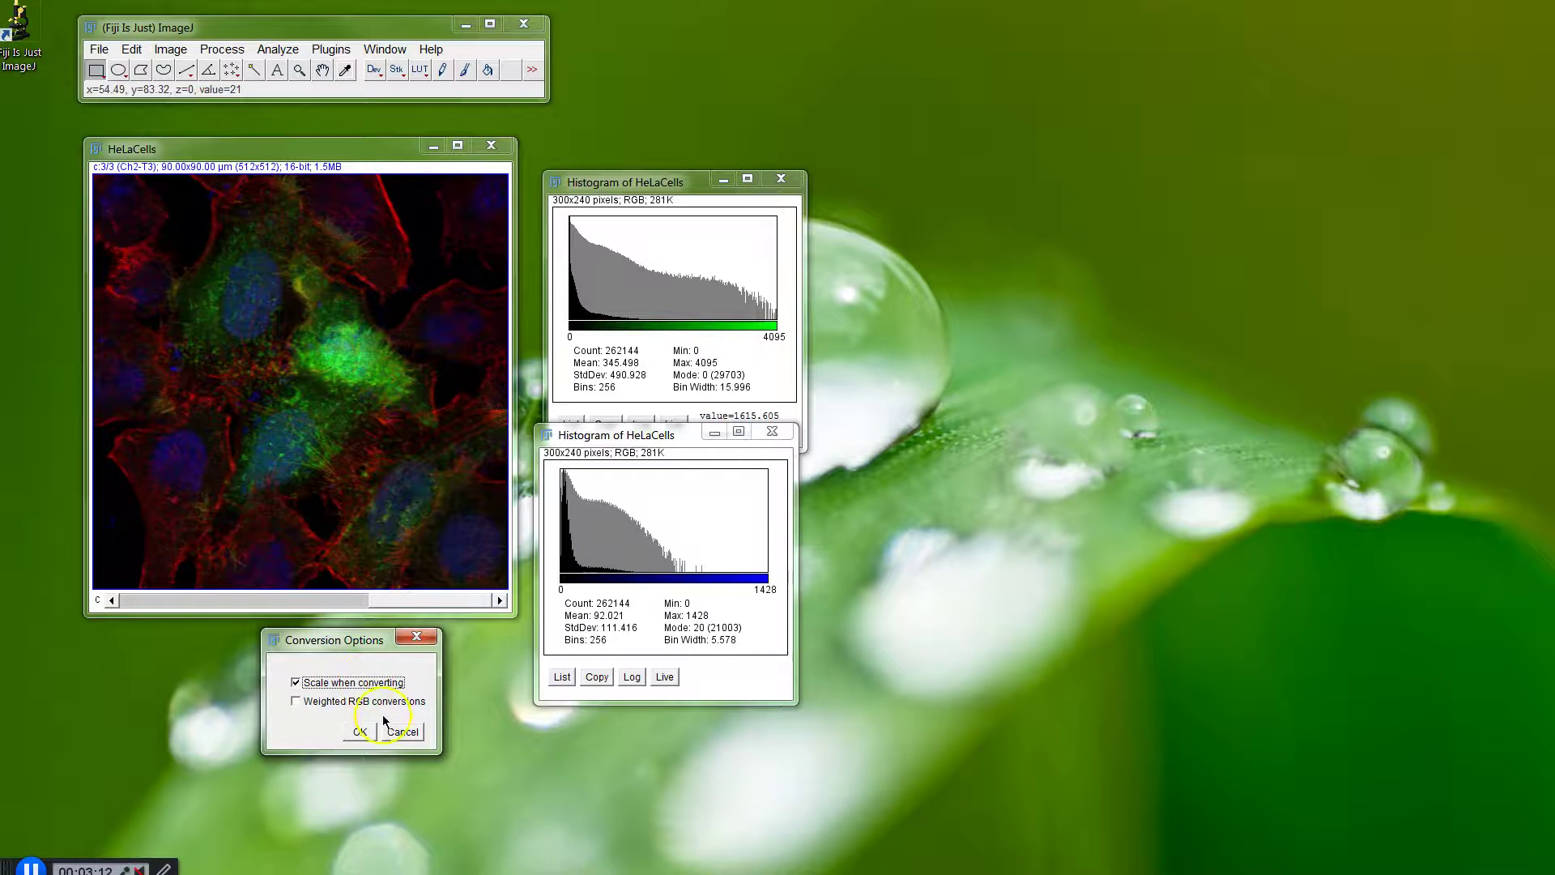
drag(371, 655, 287, 650)
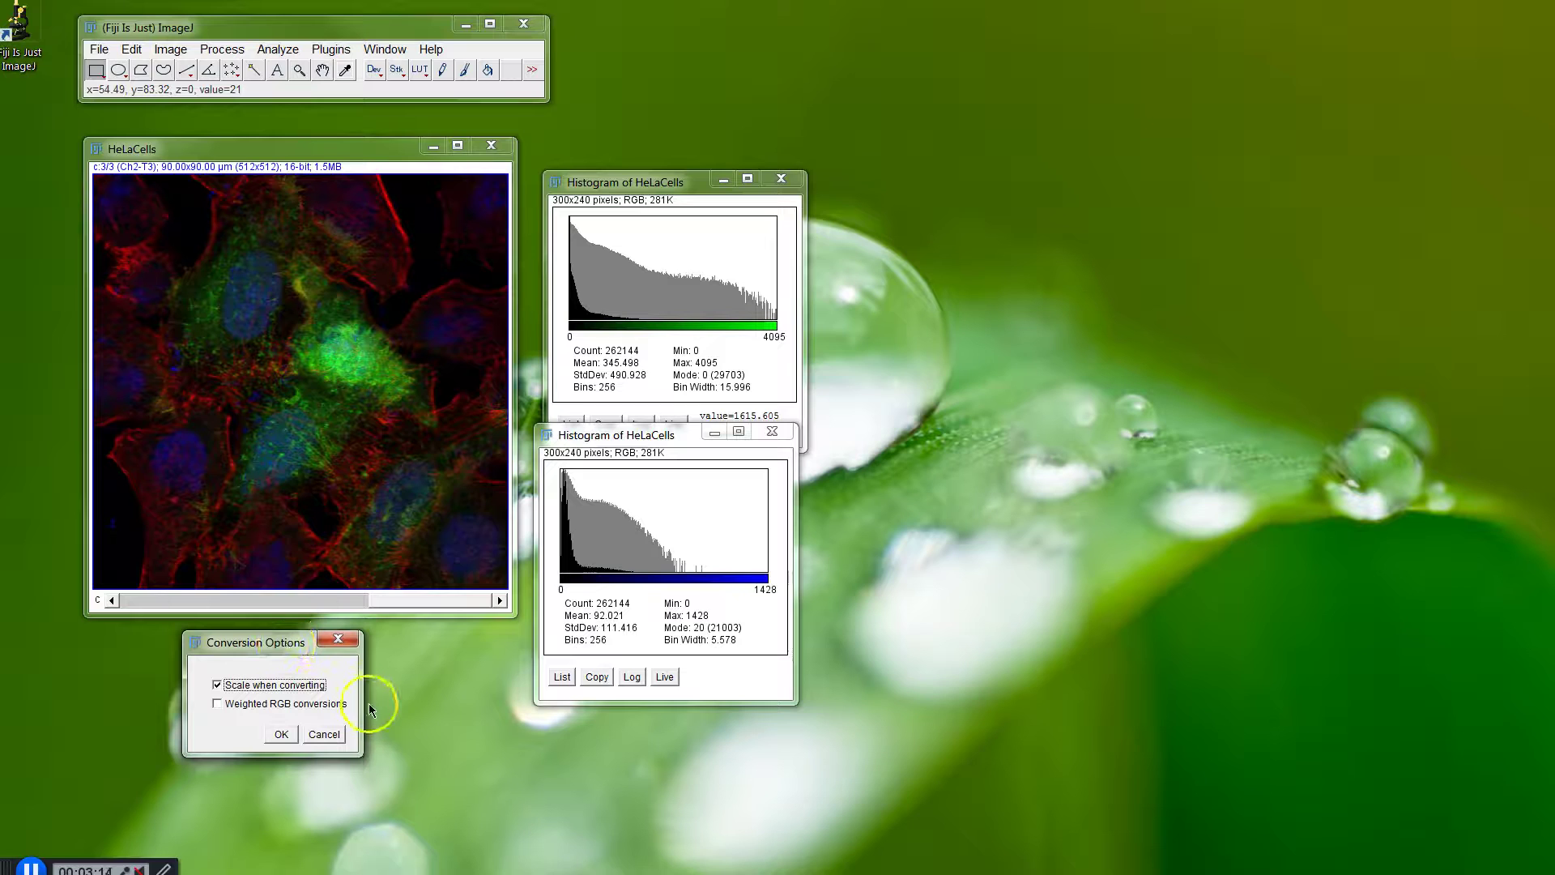
click(279, 735)
Open the brightness and contrast adjustment for HeLaCells and move both histograms aside so it sits next to the image
click(318, 165)
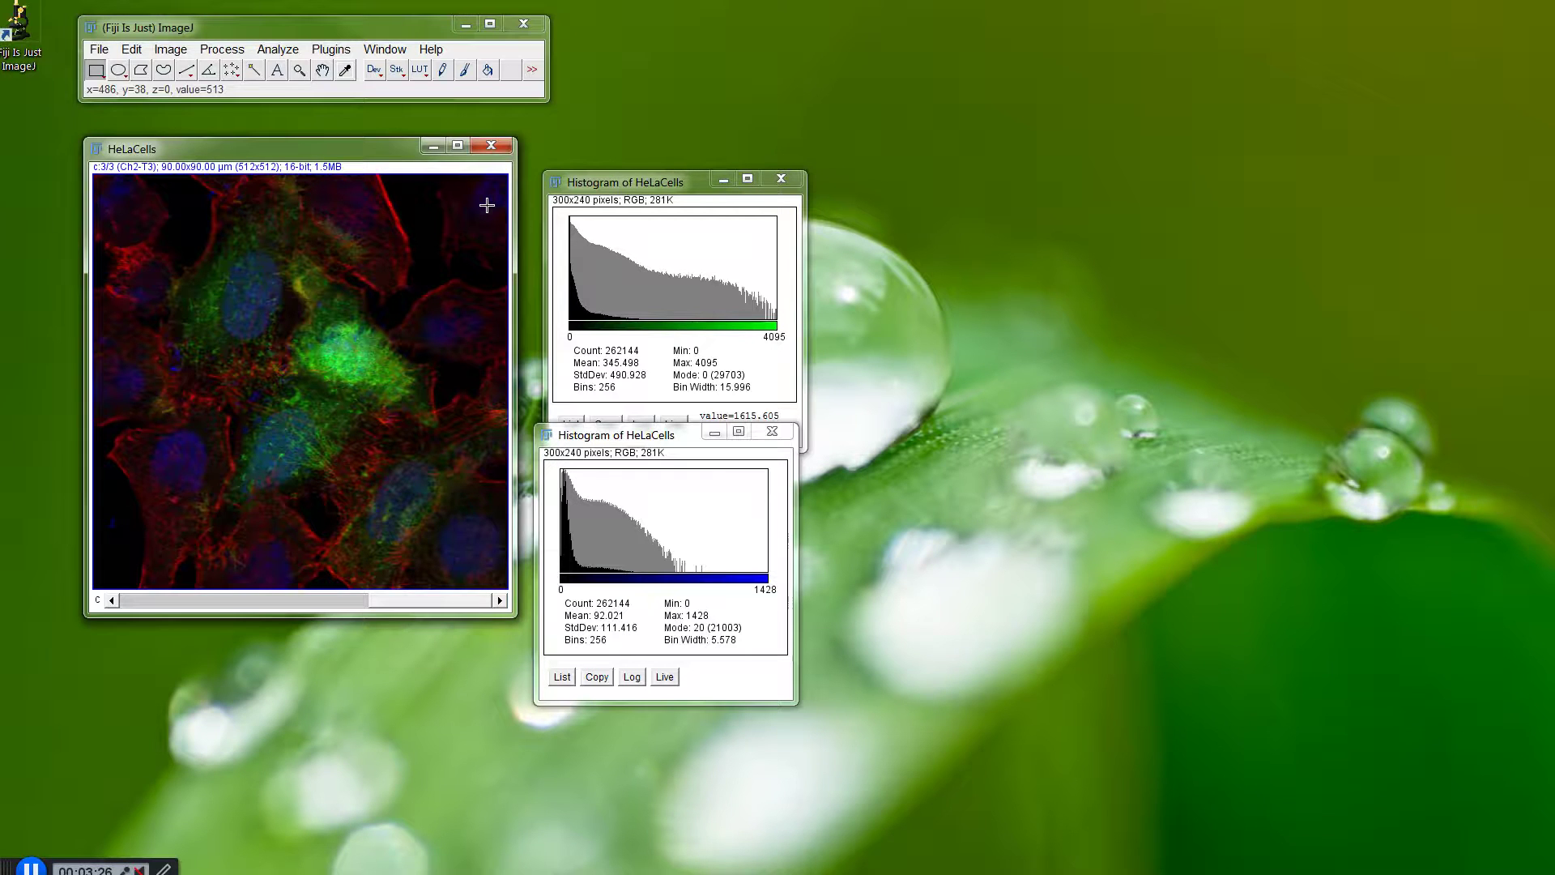
key(ctrl+shift+c)
drag(628, 119, 545, 333)
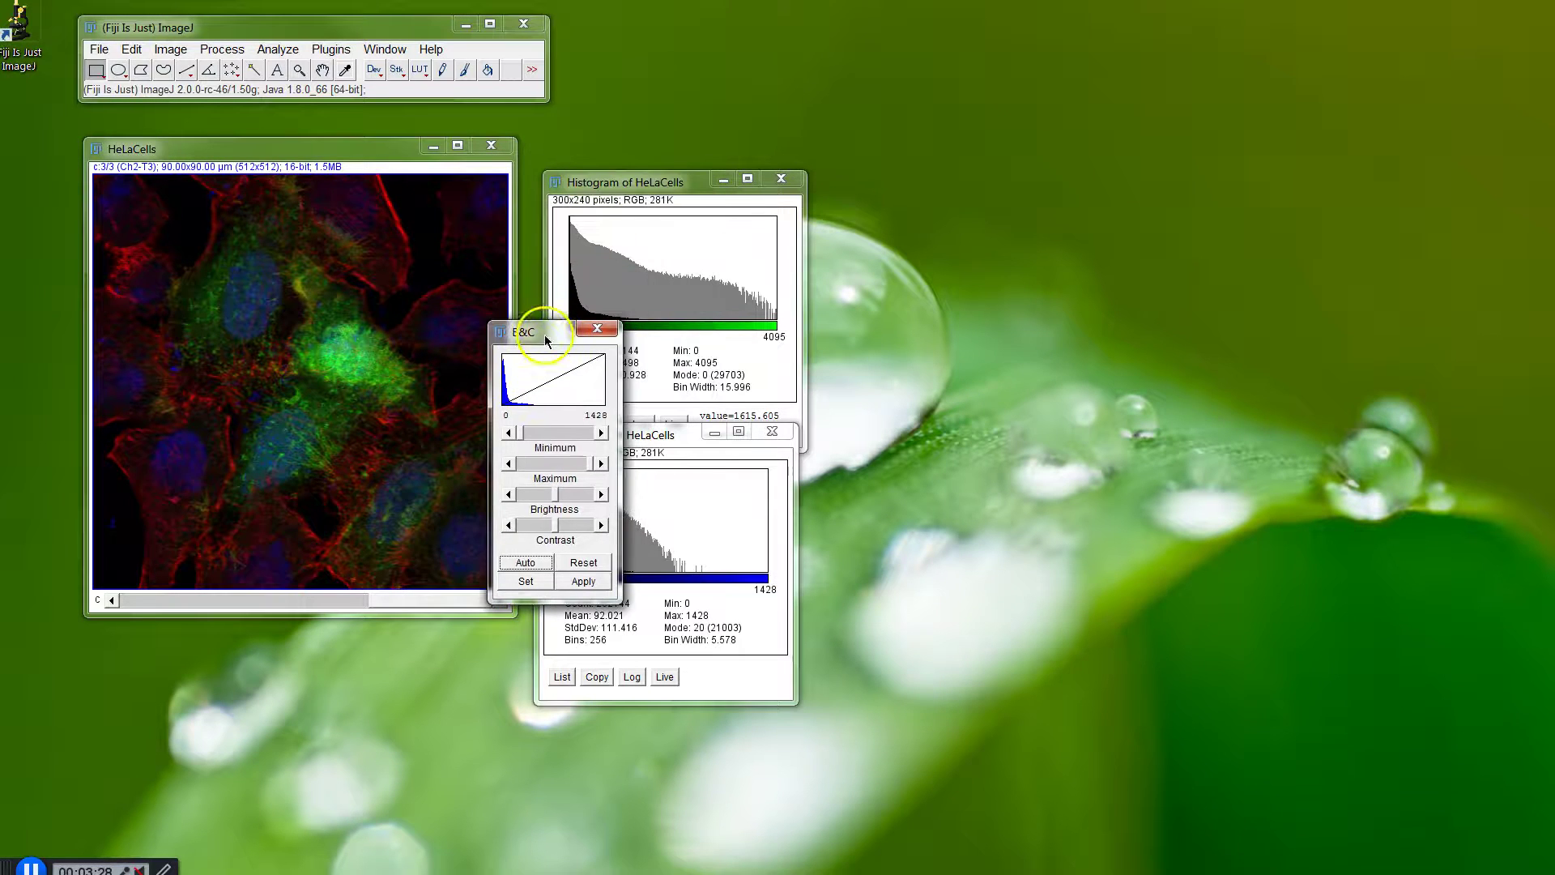
drag(695, 185, 1099, 166)
drag(726, 423, 1187, 426)
drag(551, 332, 693, 157)
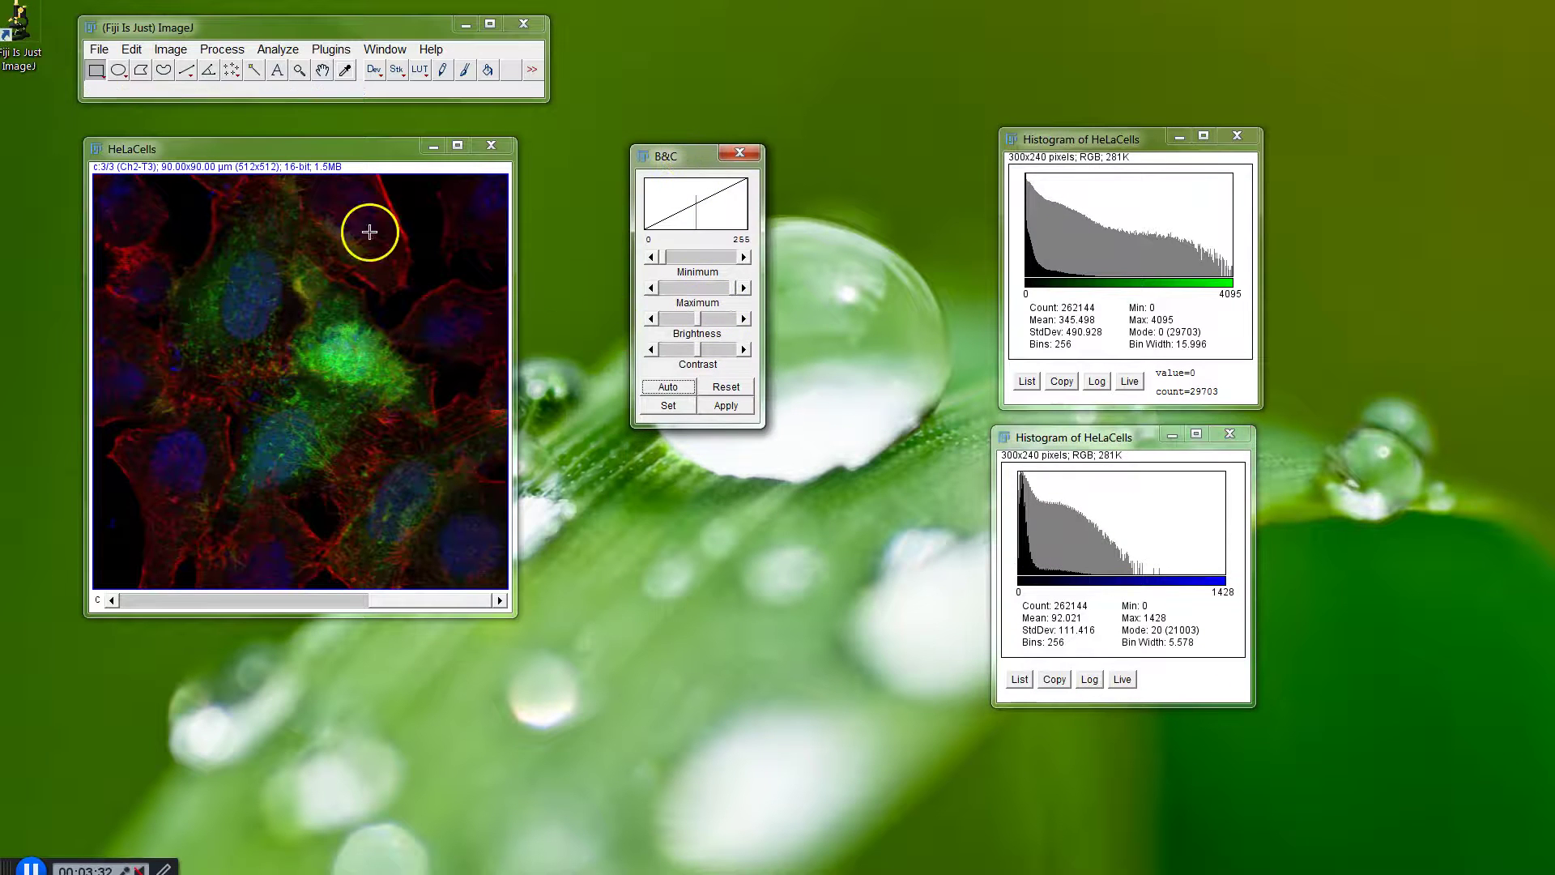
Compare the blue channel's display range with the histograms and reset that range
click(328, 156)
click(671, 148)
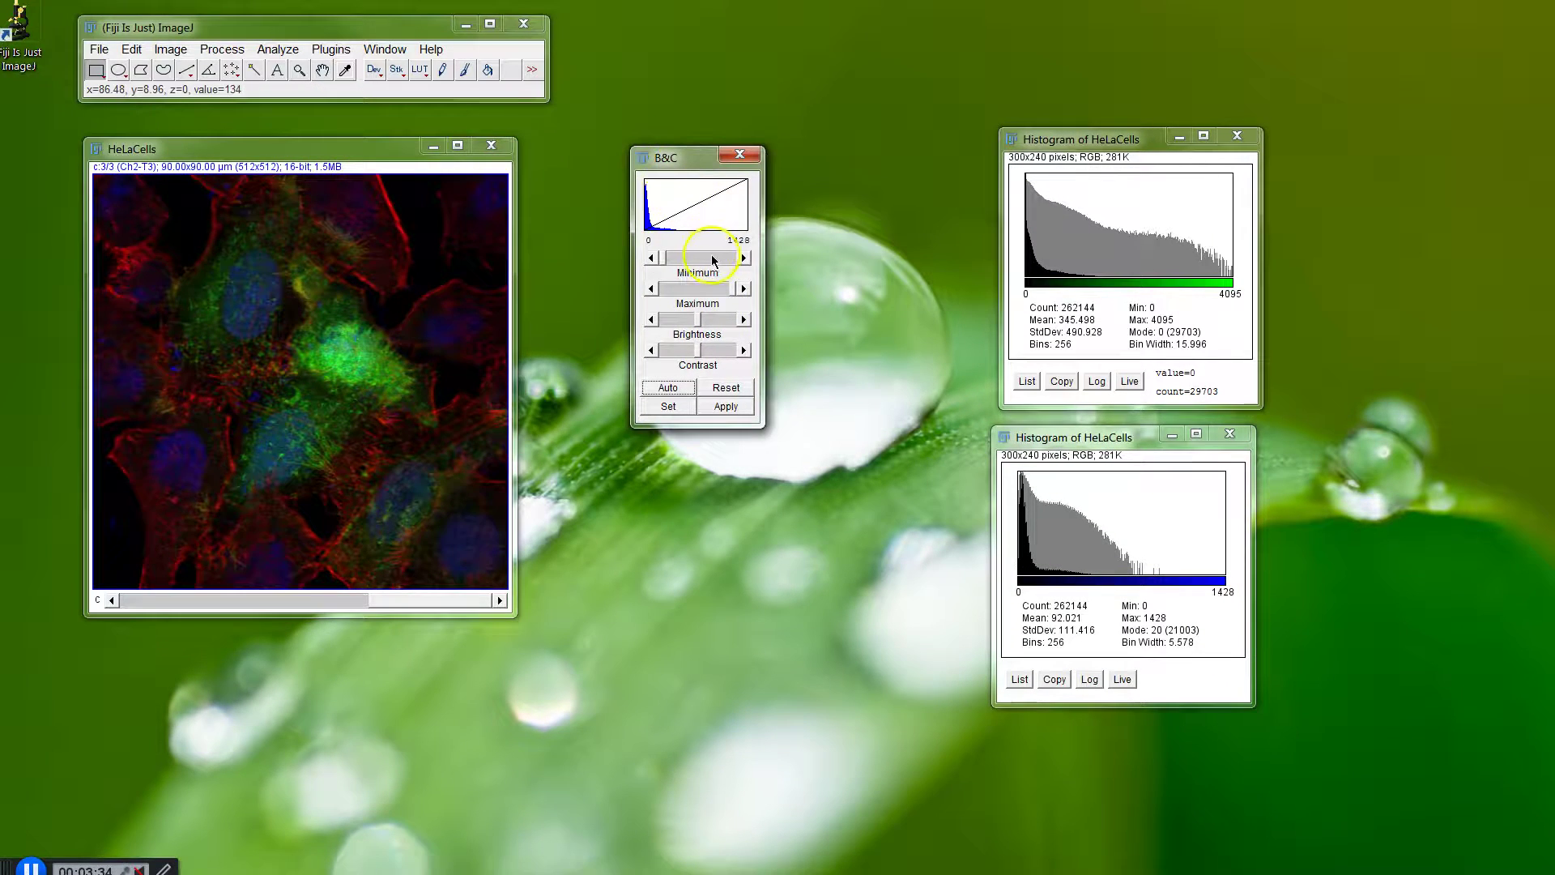
click(1020, 159)
click(685, 156)
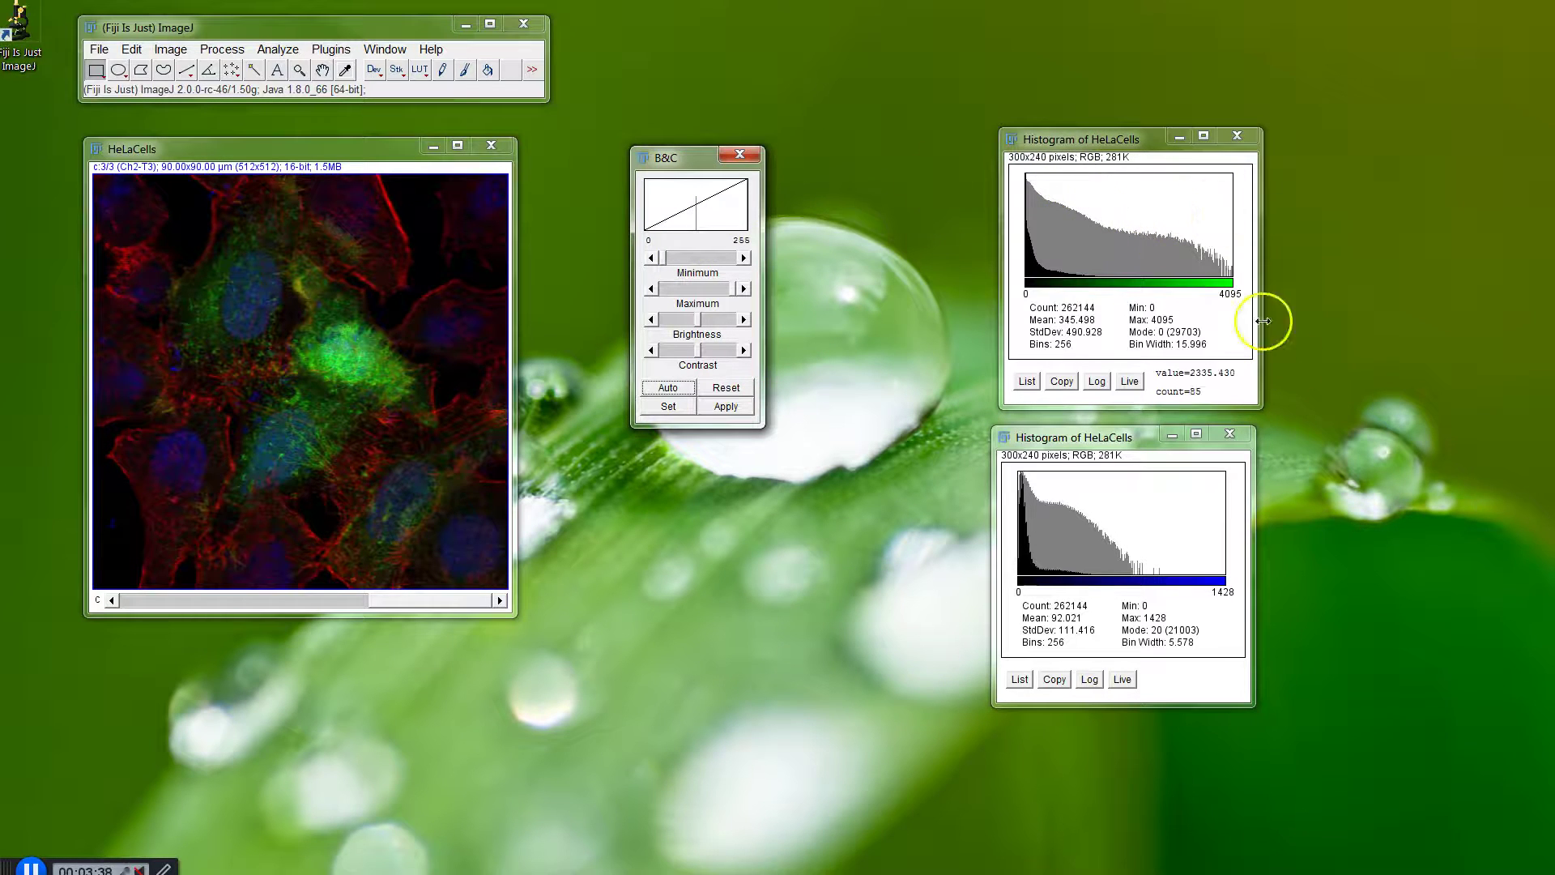
click(472, 208)
click(677, 154)
drag(696, 269, 680, 271)
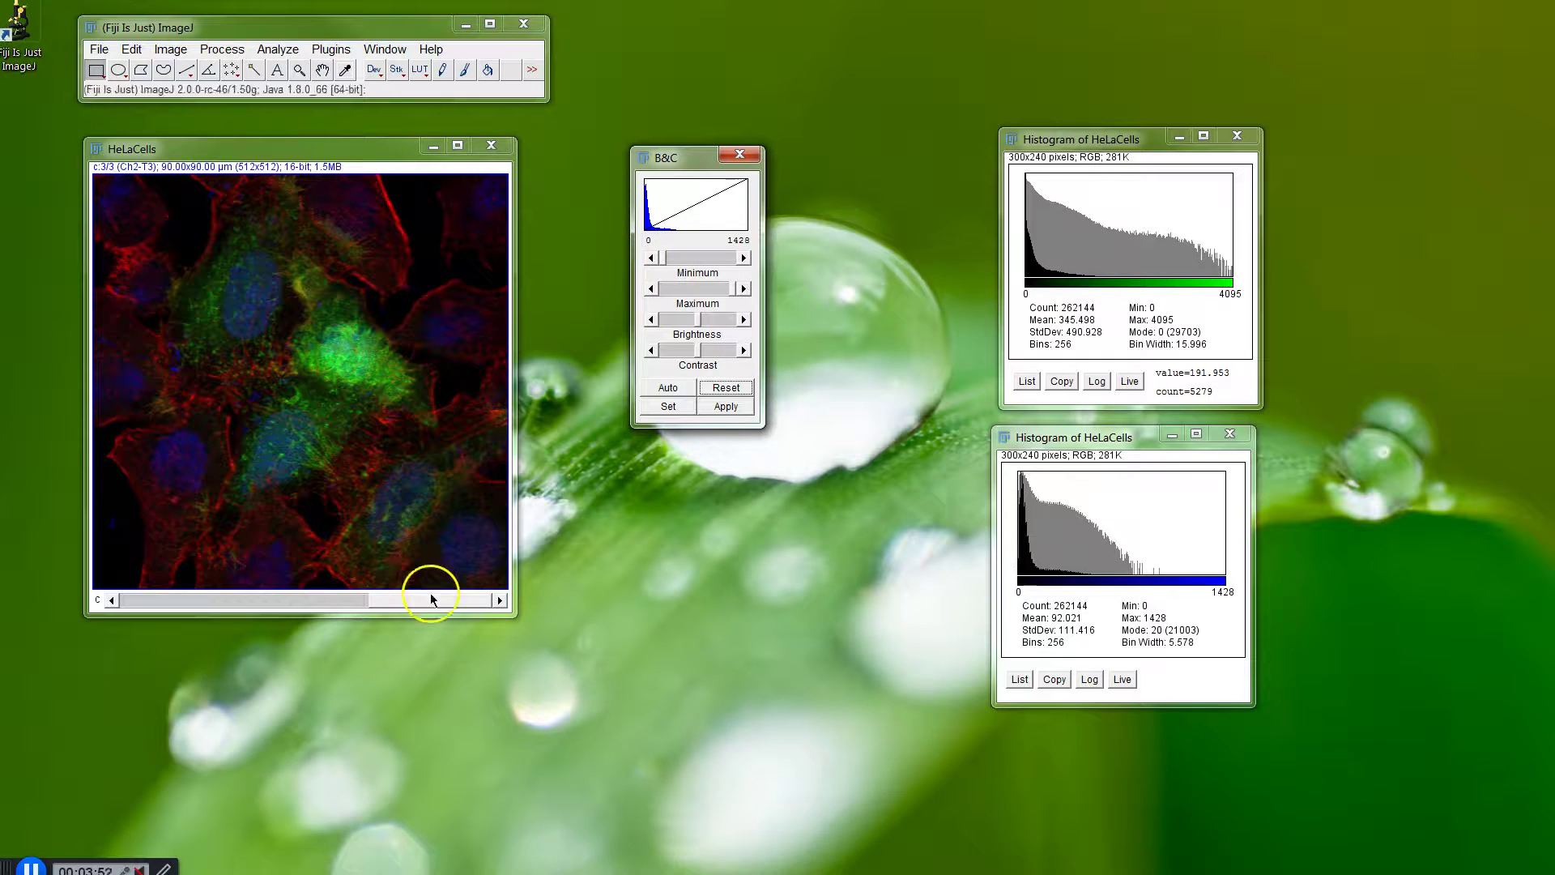
Try automatic brightness and contrast on the green channel of HeLaCells
click(319, 598)
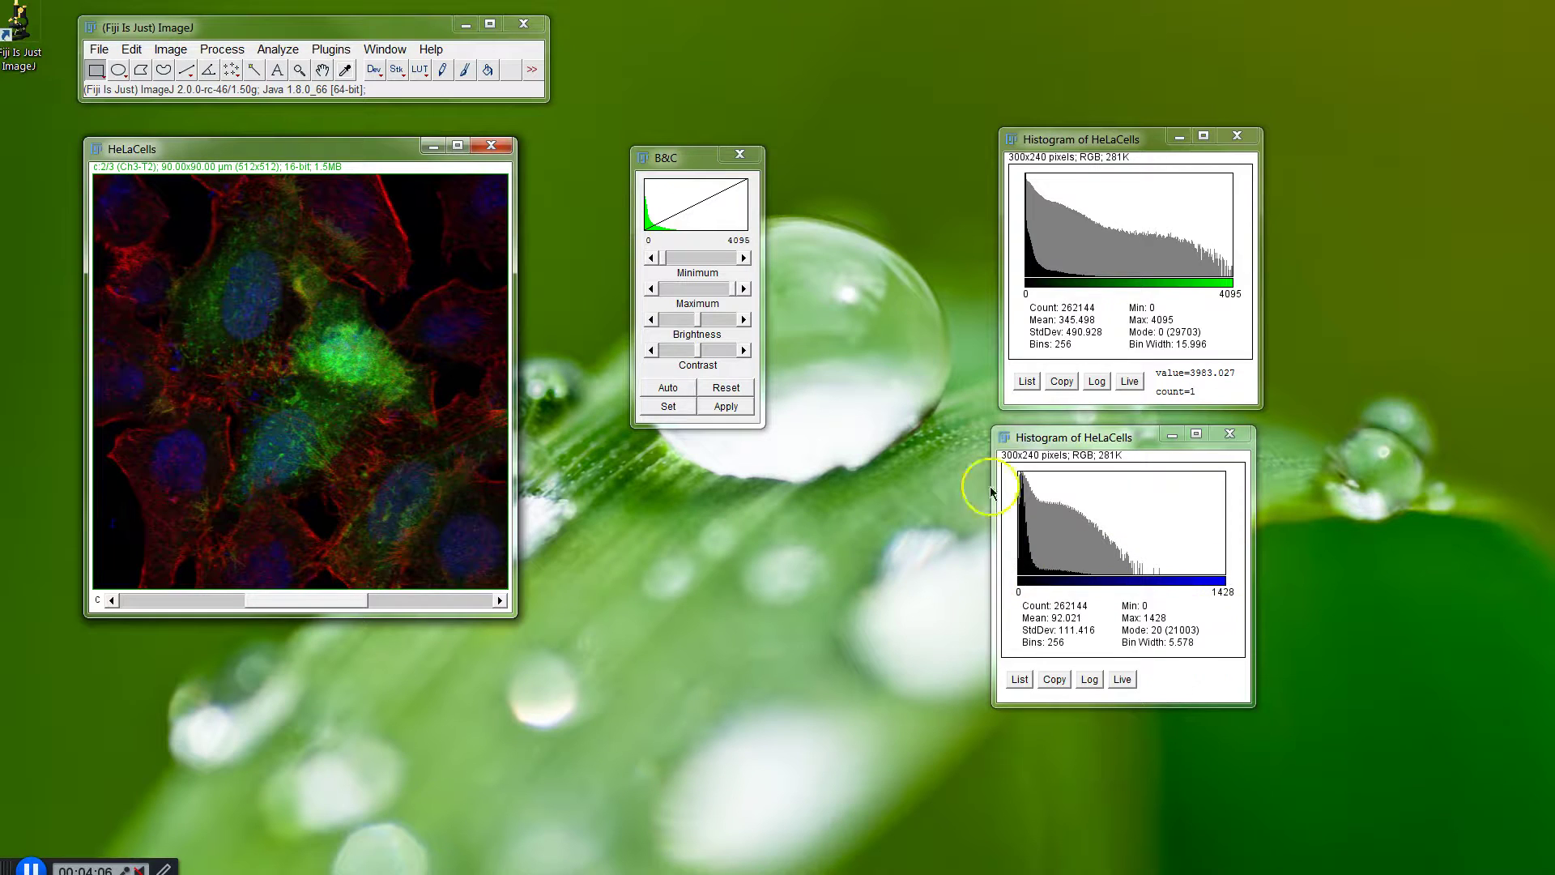
click(682, 390)
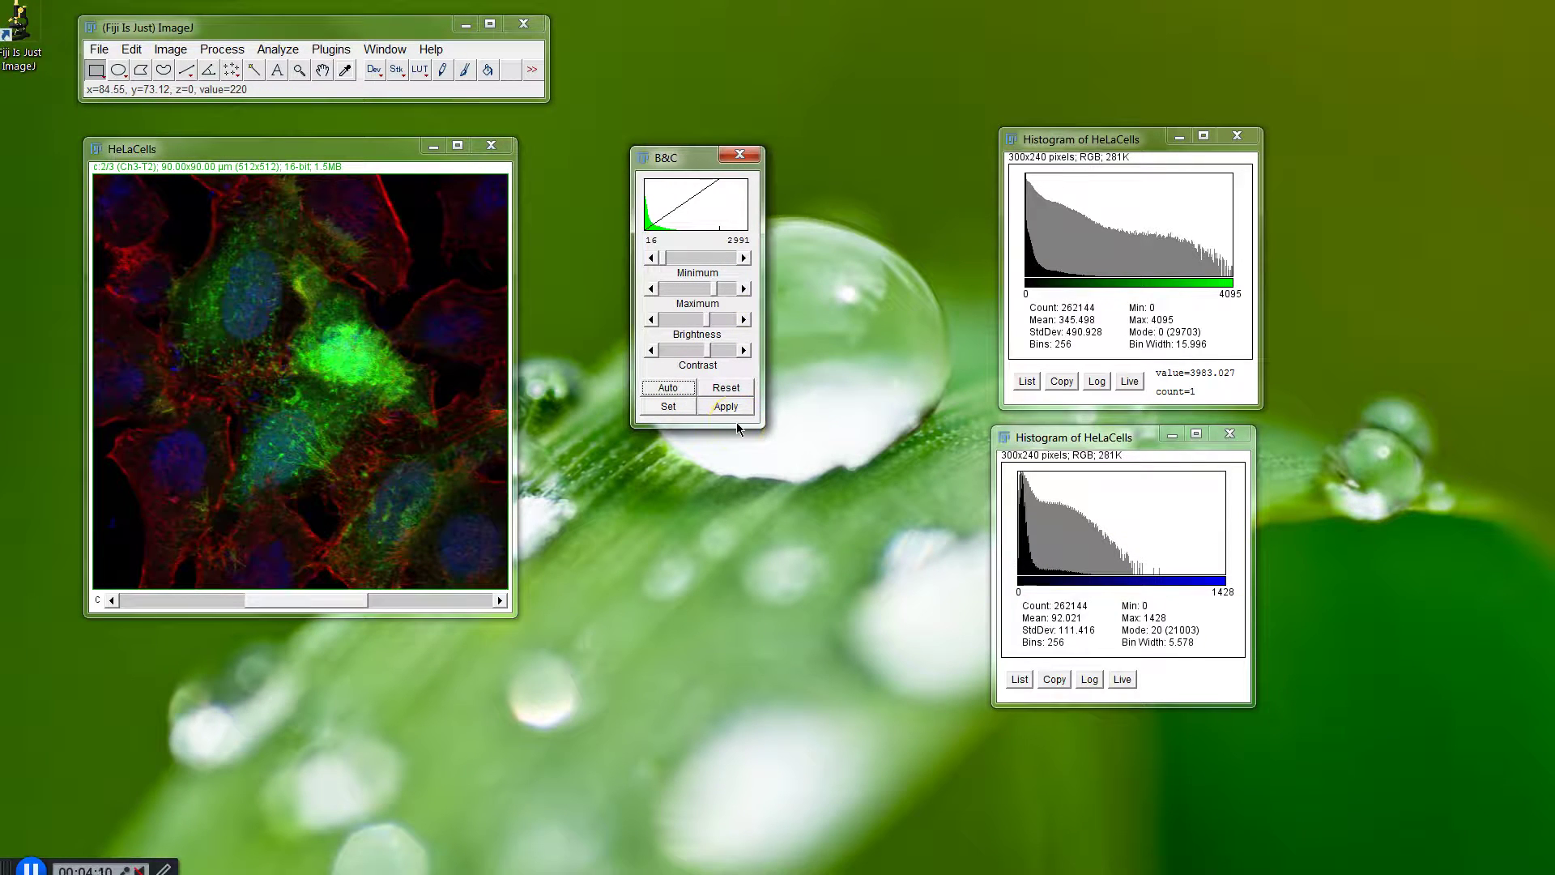
click(710, 413)
click(346, 372)
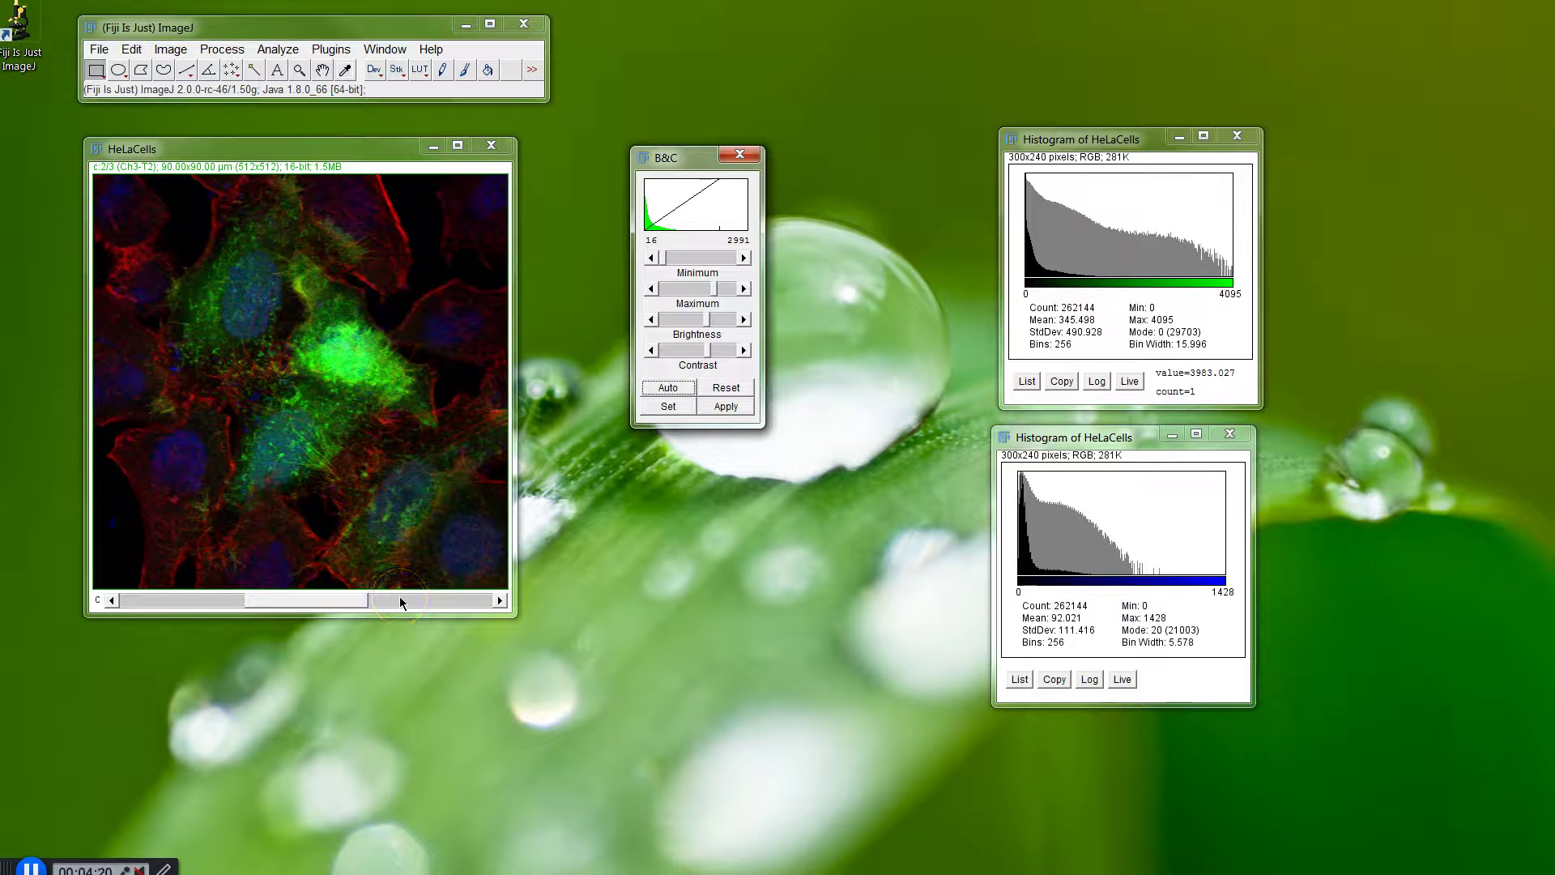
Reset the display ranges of the green, blue and red channels of HeLaCells
click(734, 392)
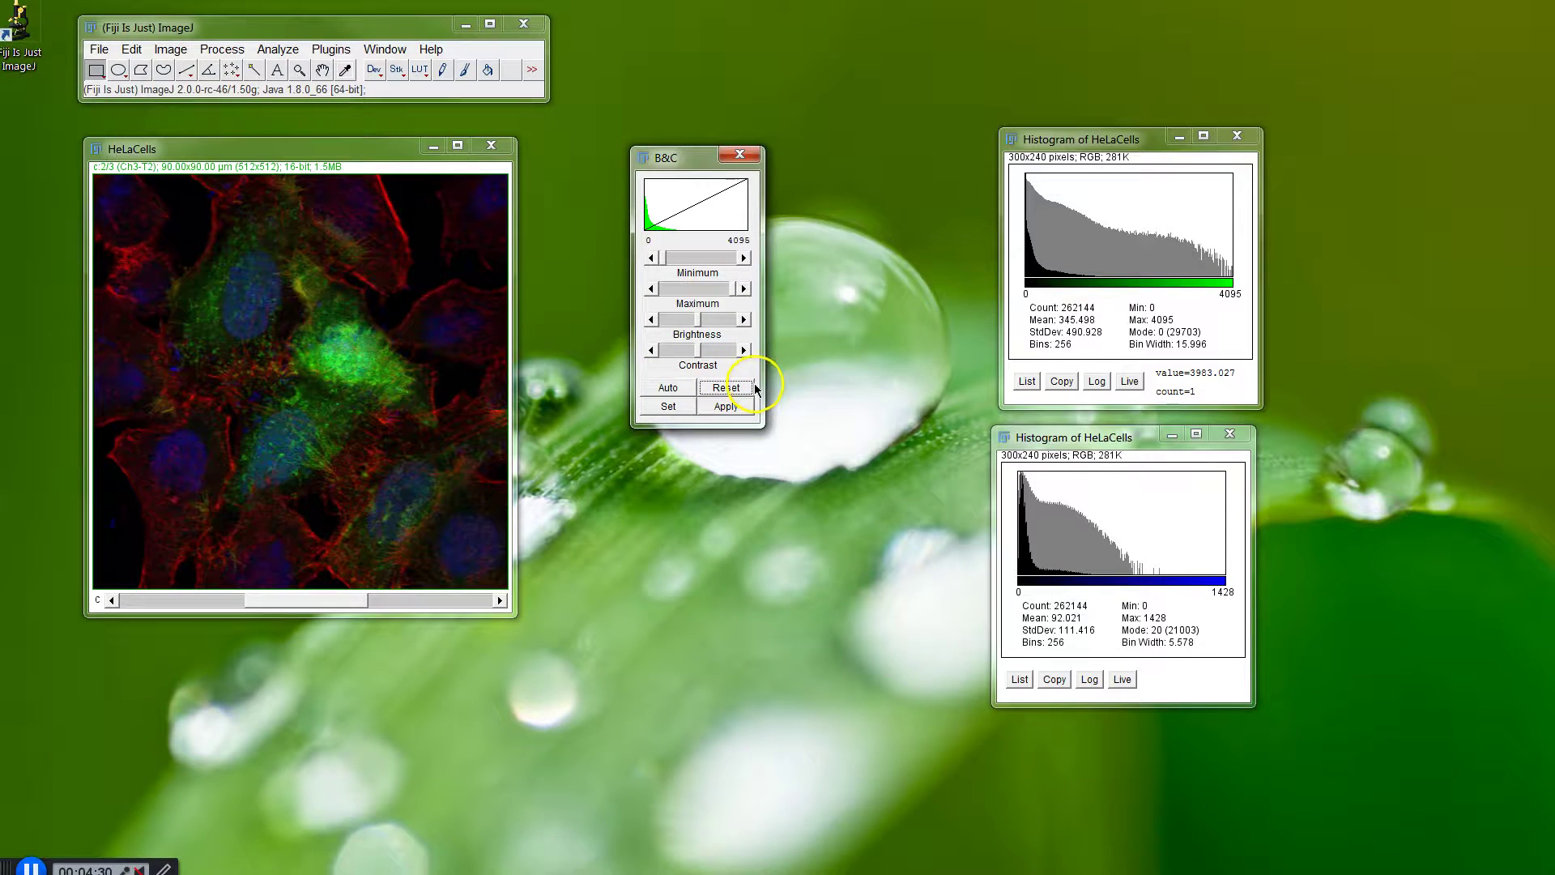
click(434, 600)
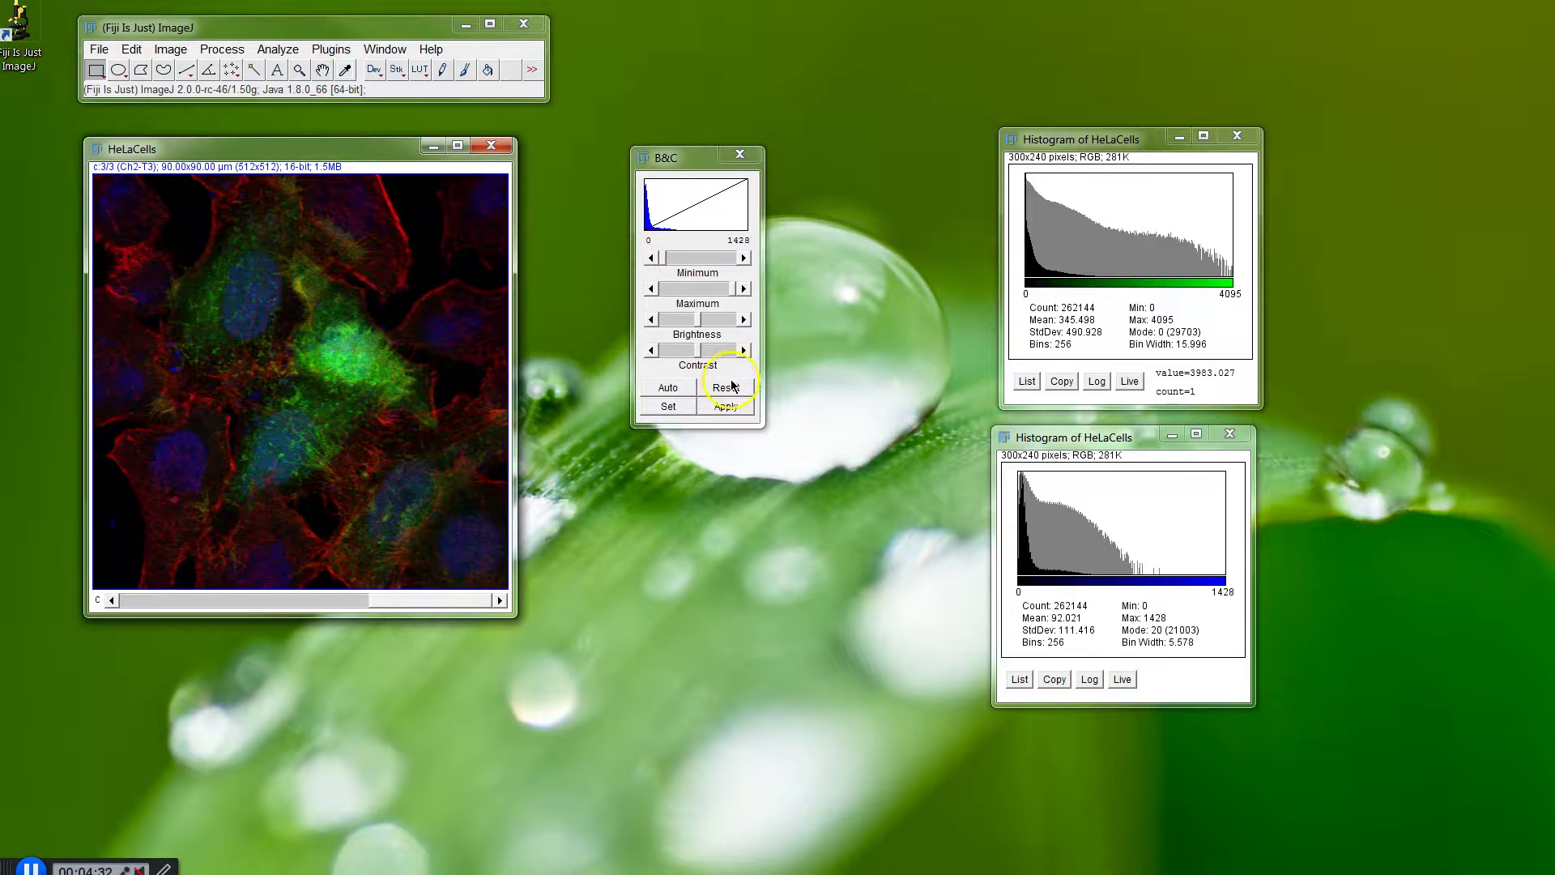
click(260, 600)
click(219, 601)
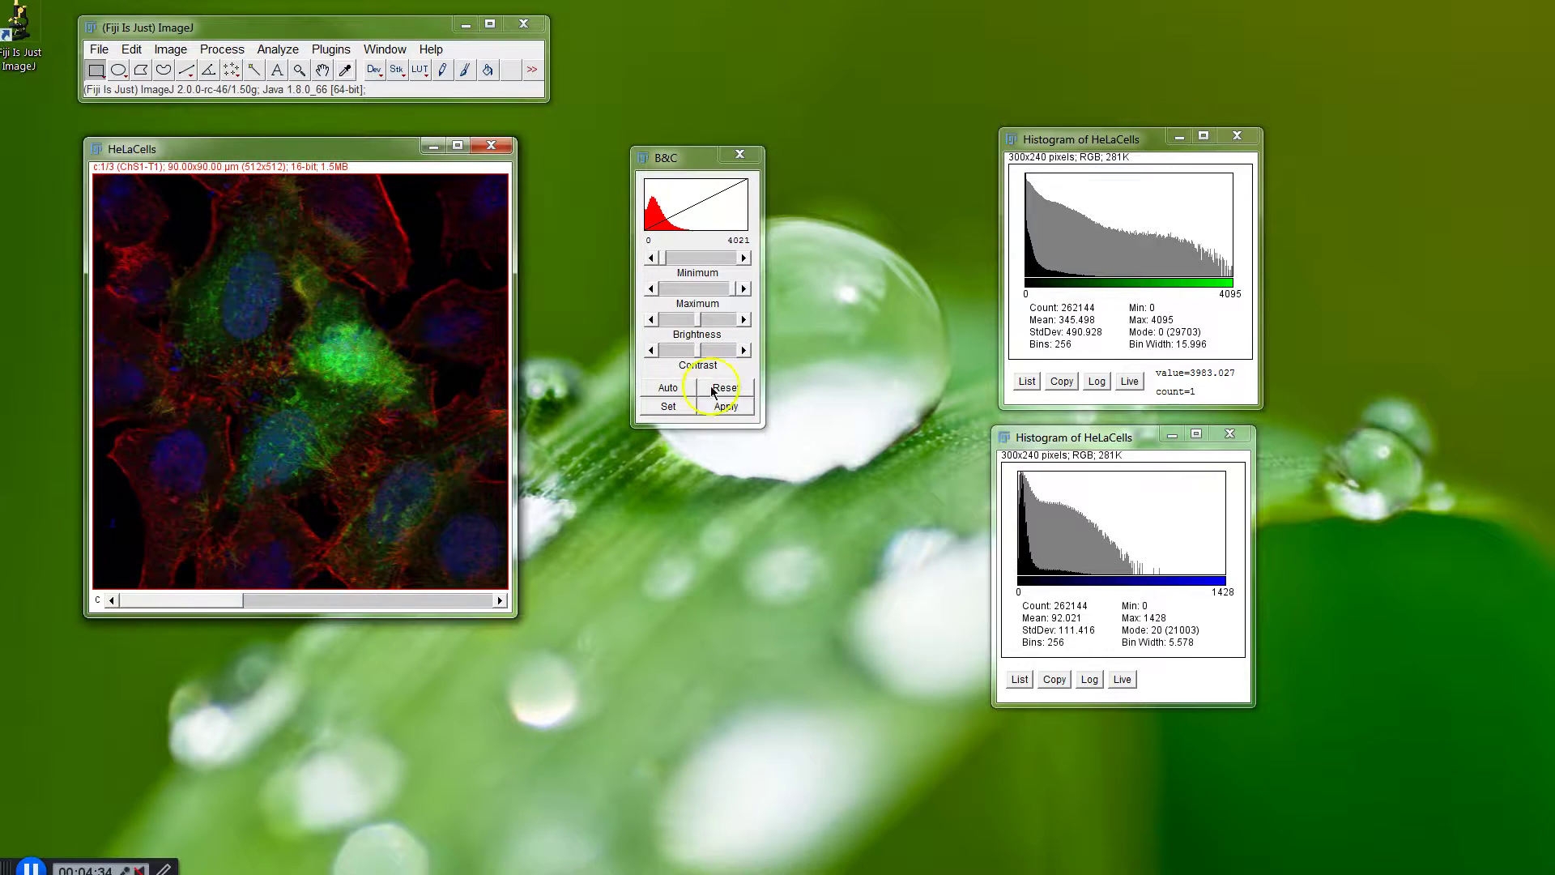
click(740, 388)
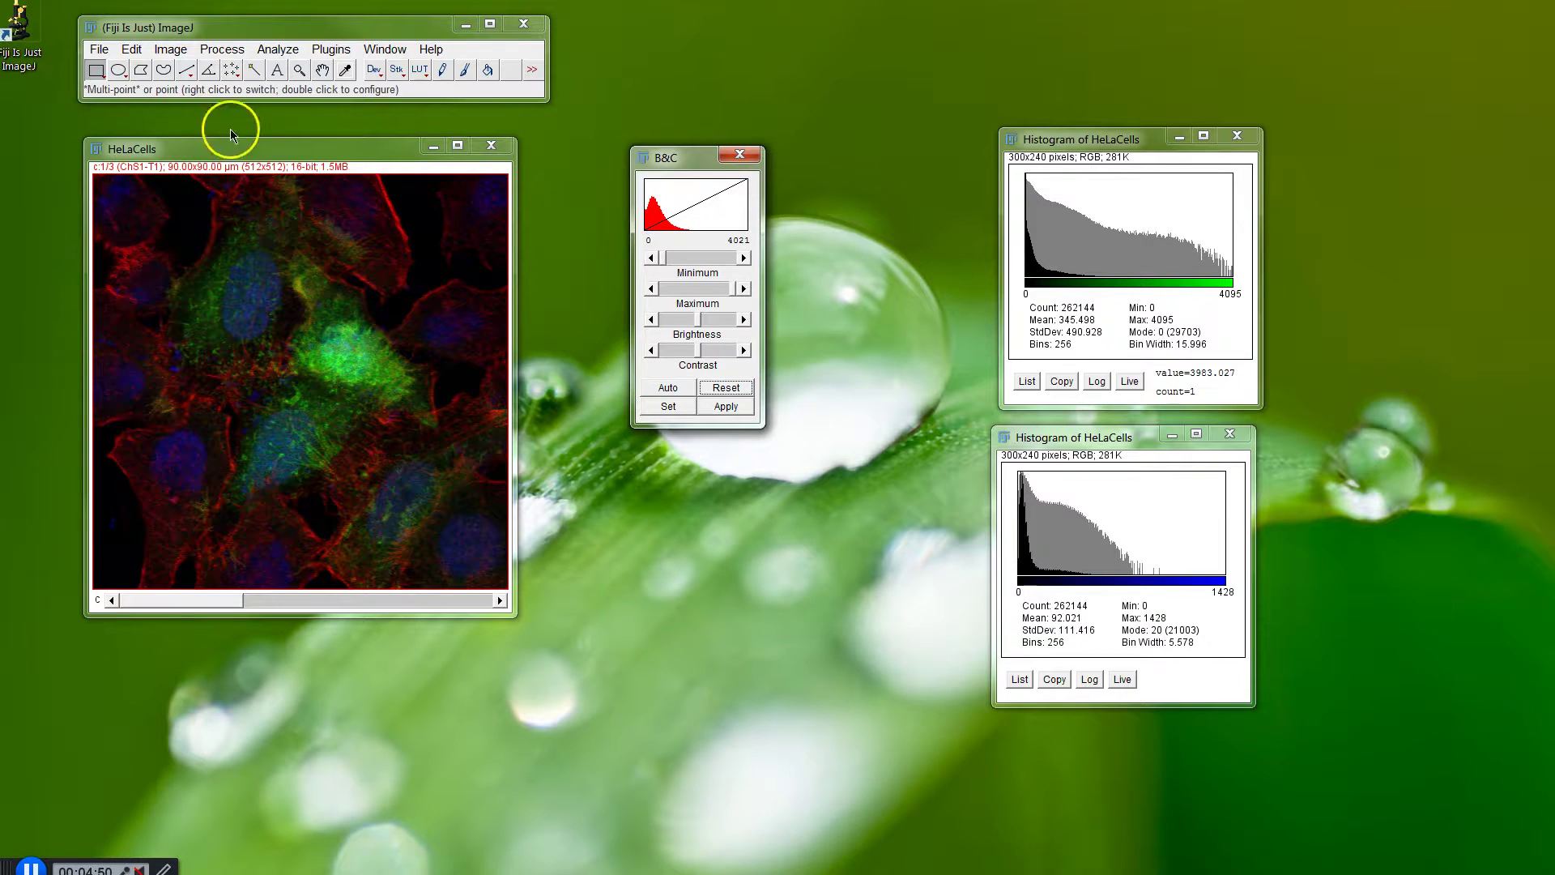
Convert the HeLaCells image from 16-bit to 8-bit and shift its window slightly
click(225, 166)
click(170, 49)
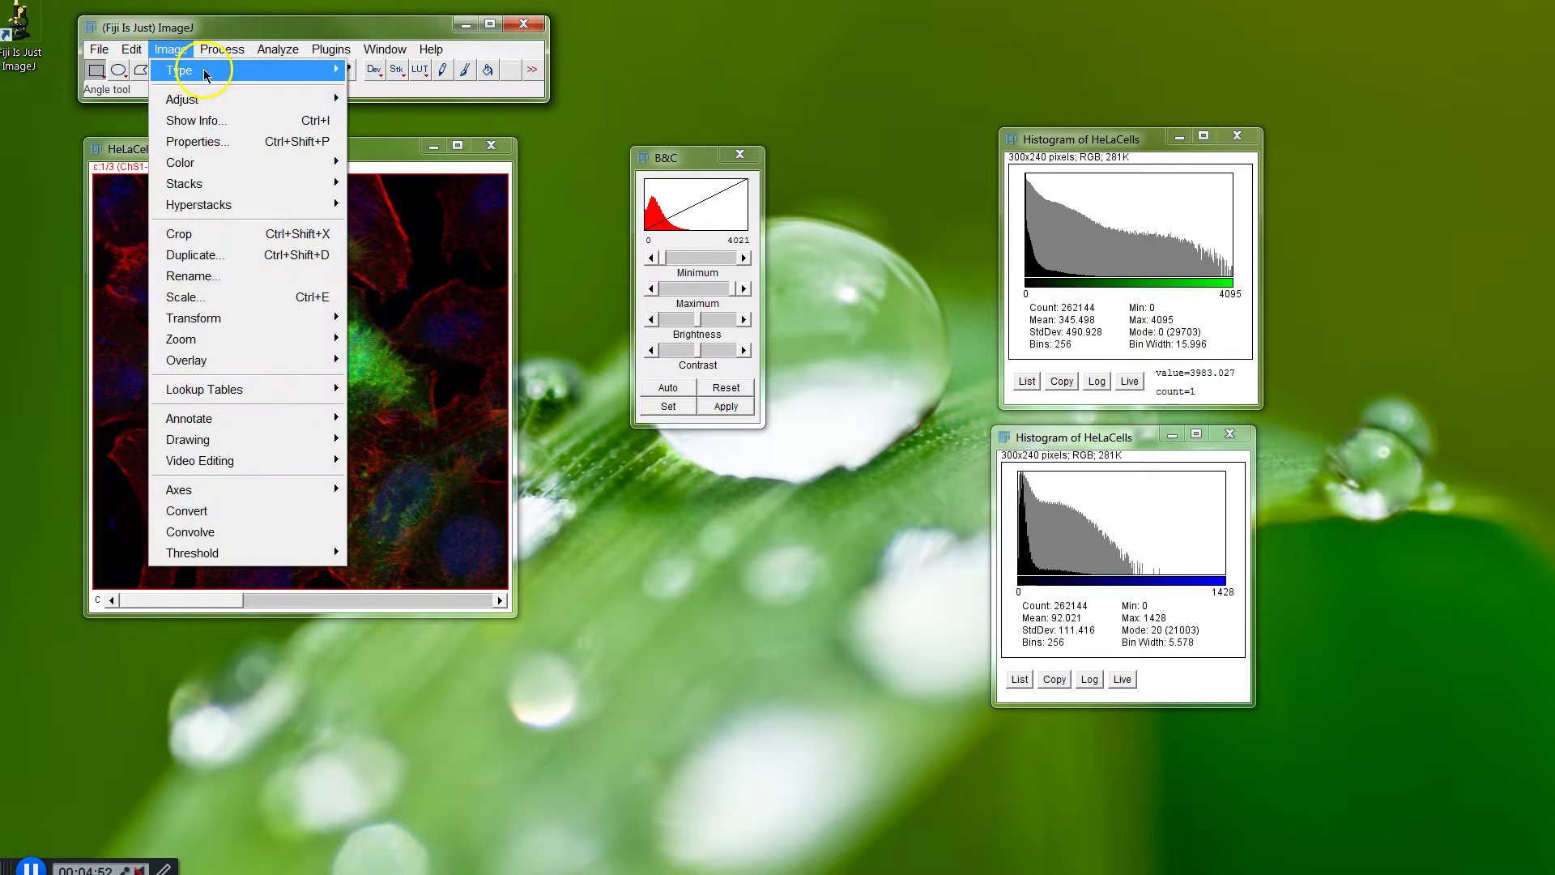
mouse_move(205, 73)
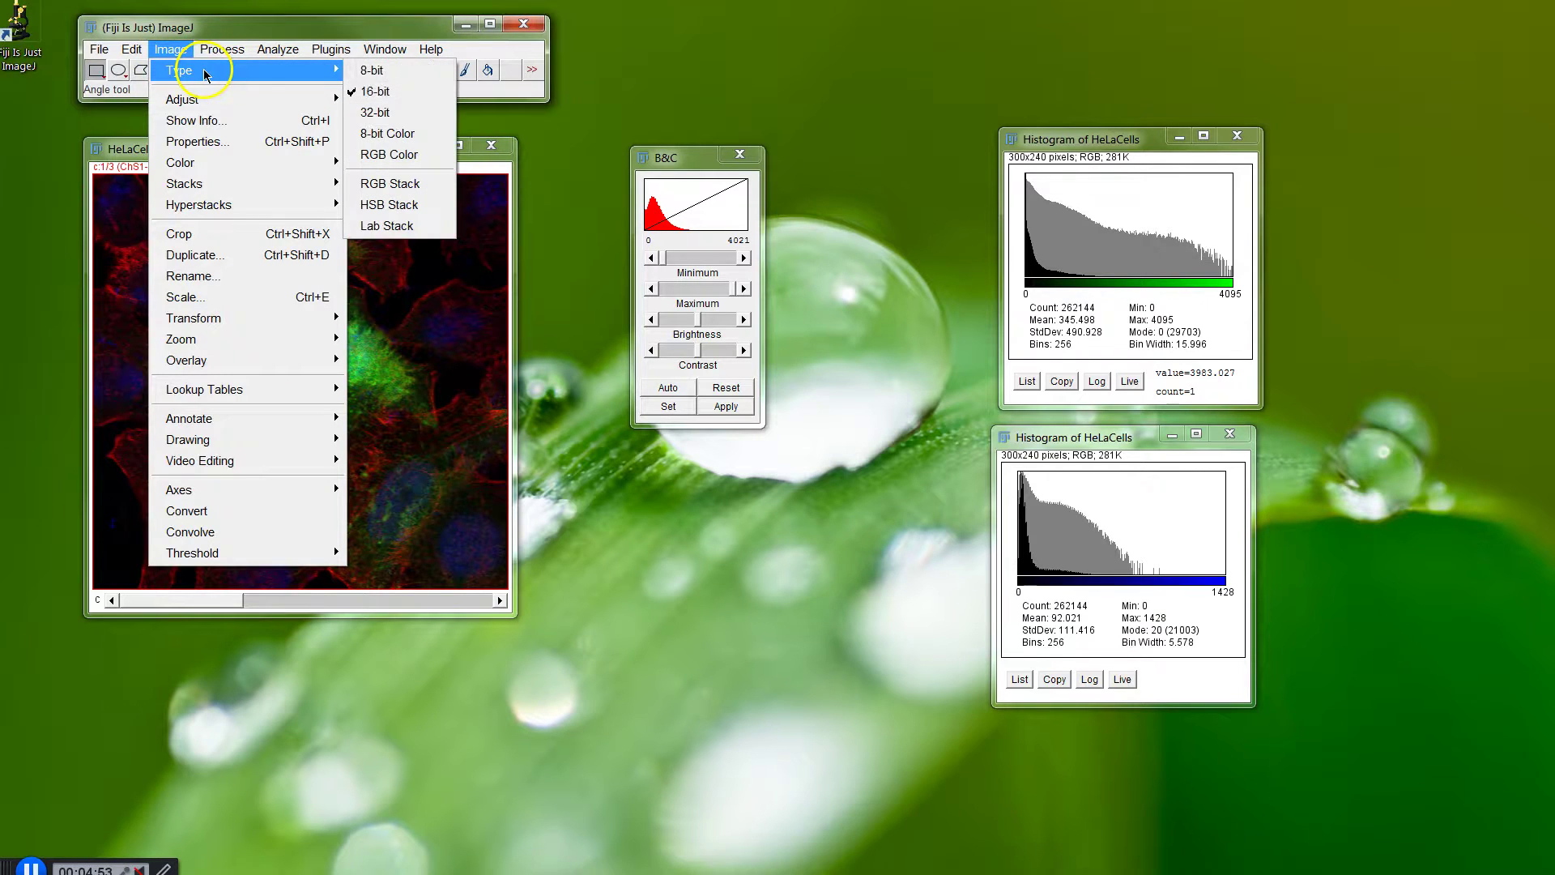
click(384, 72)
drag(327, 156, 356, 164)
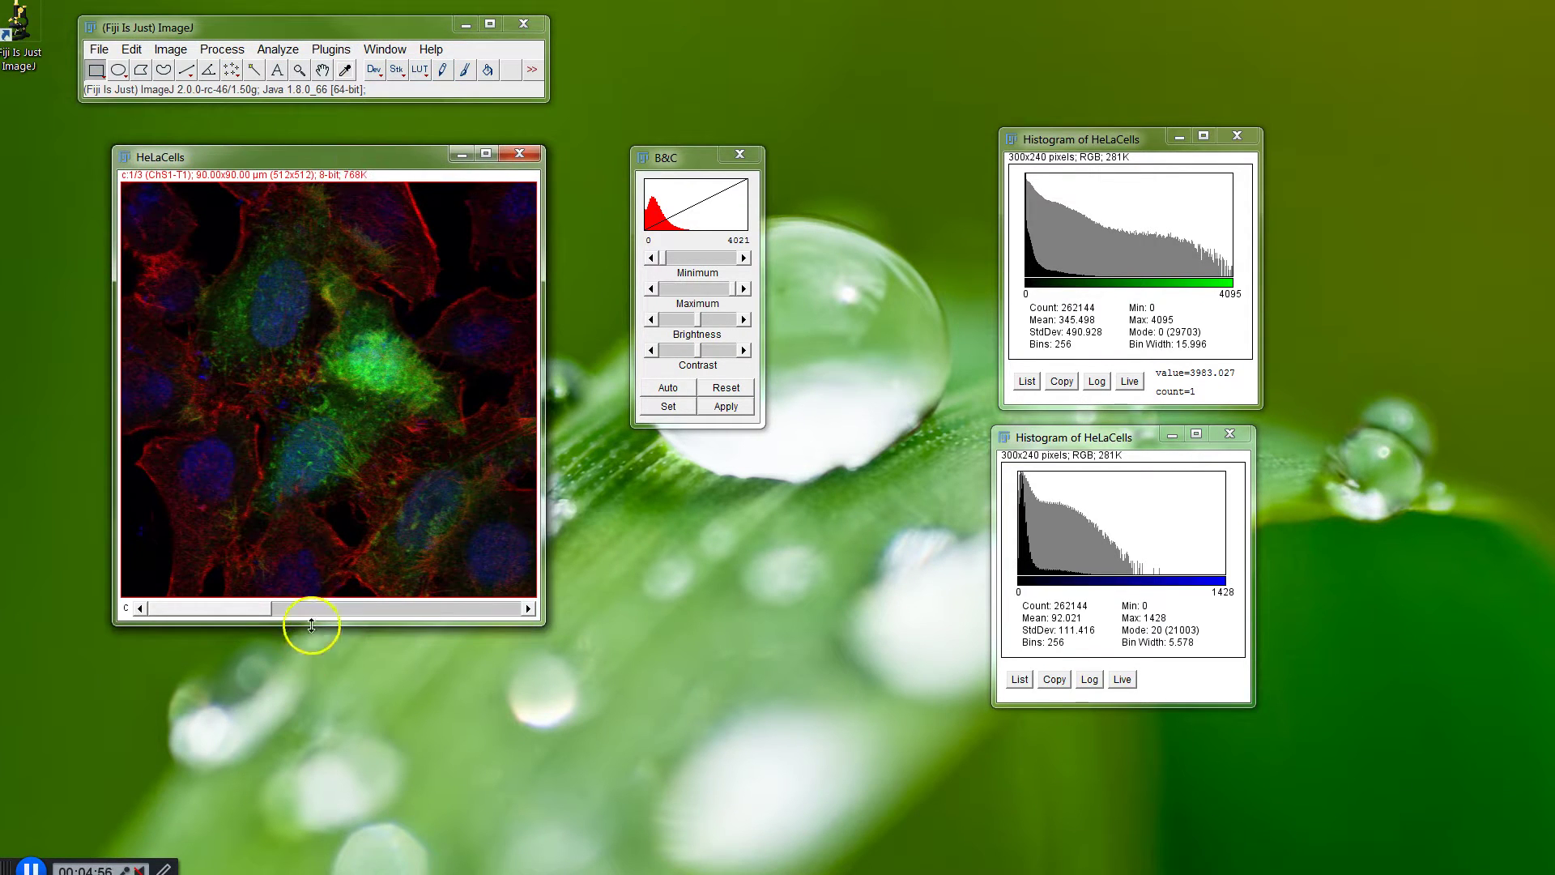
Examine the display range of each channel in the 8-bit HeLaCells image, ending on the red channel
click(446, 604)
click(445, 605)
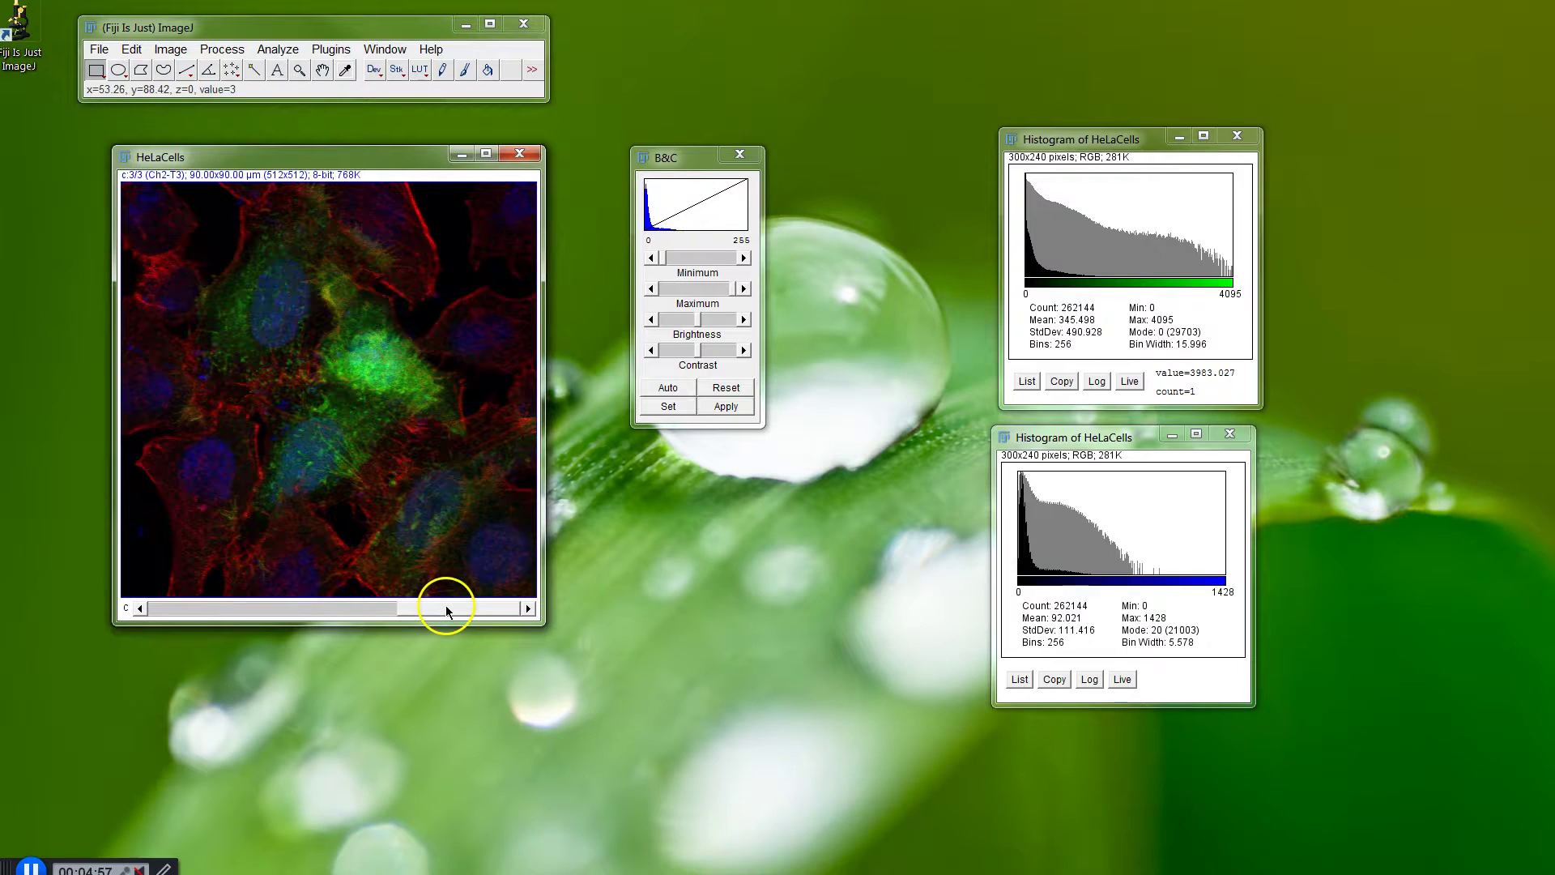
click(347, 606)
click(252, 607)
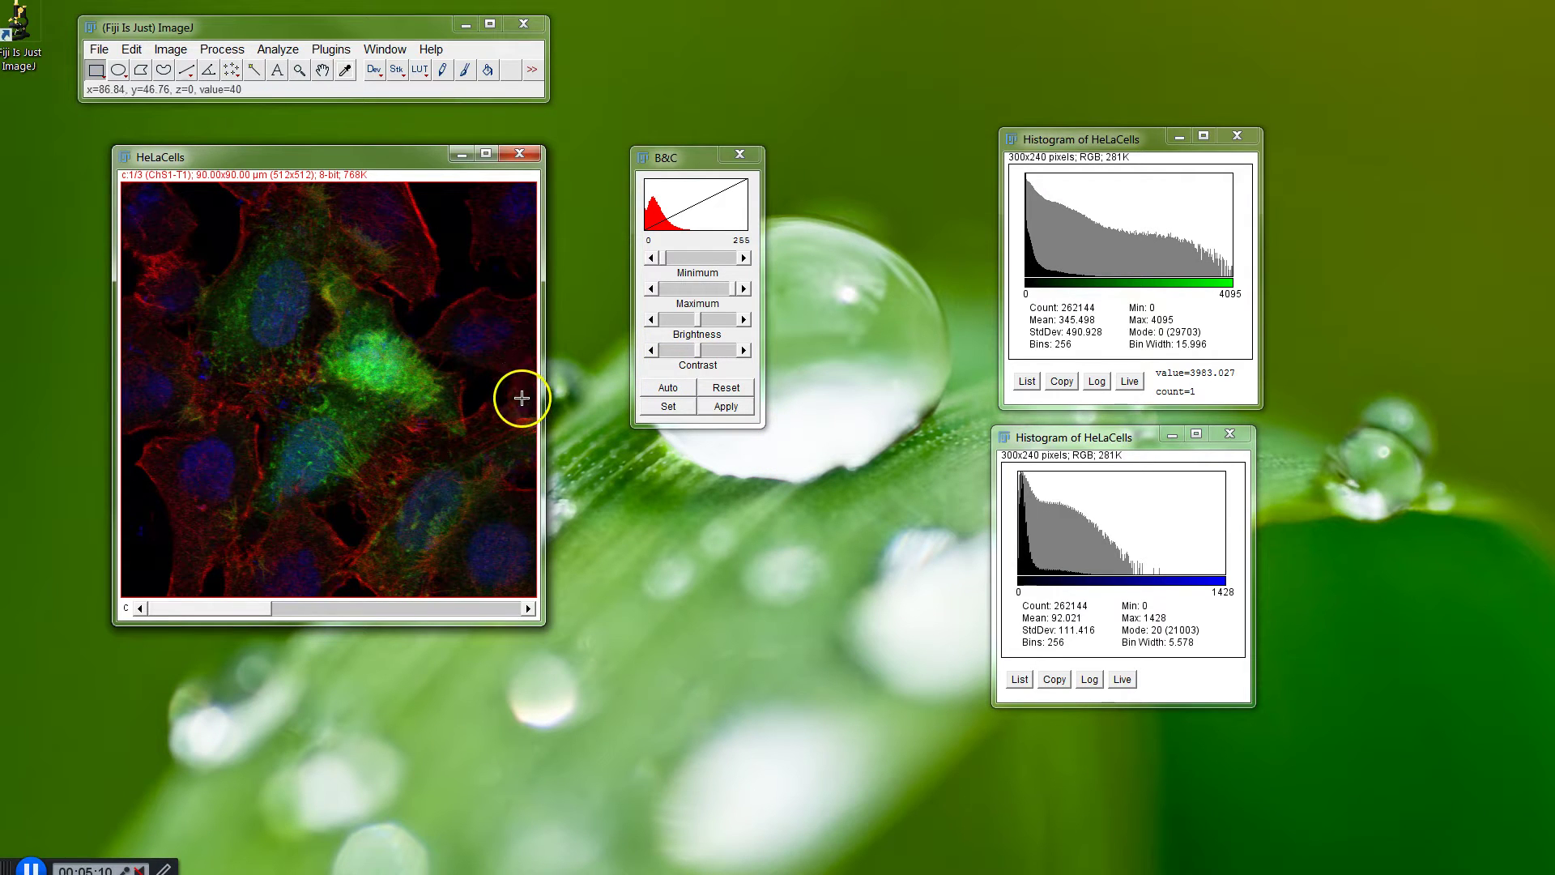
click(325, 186)
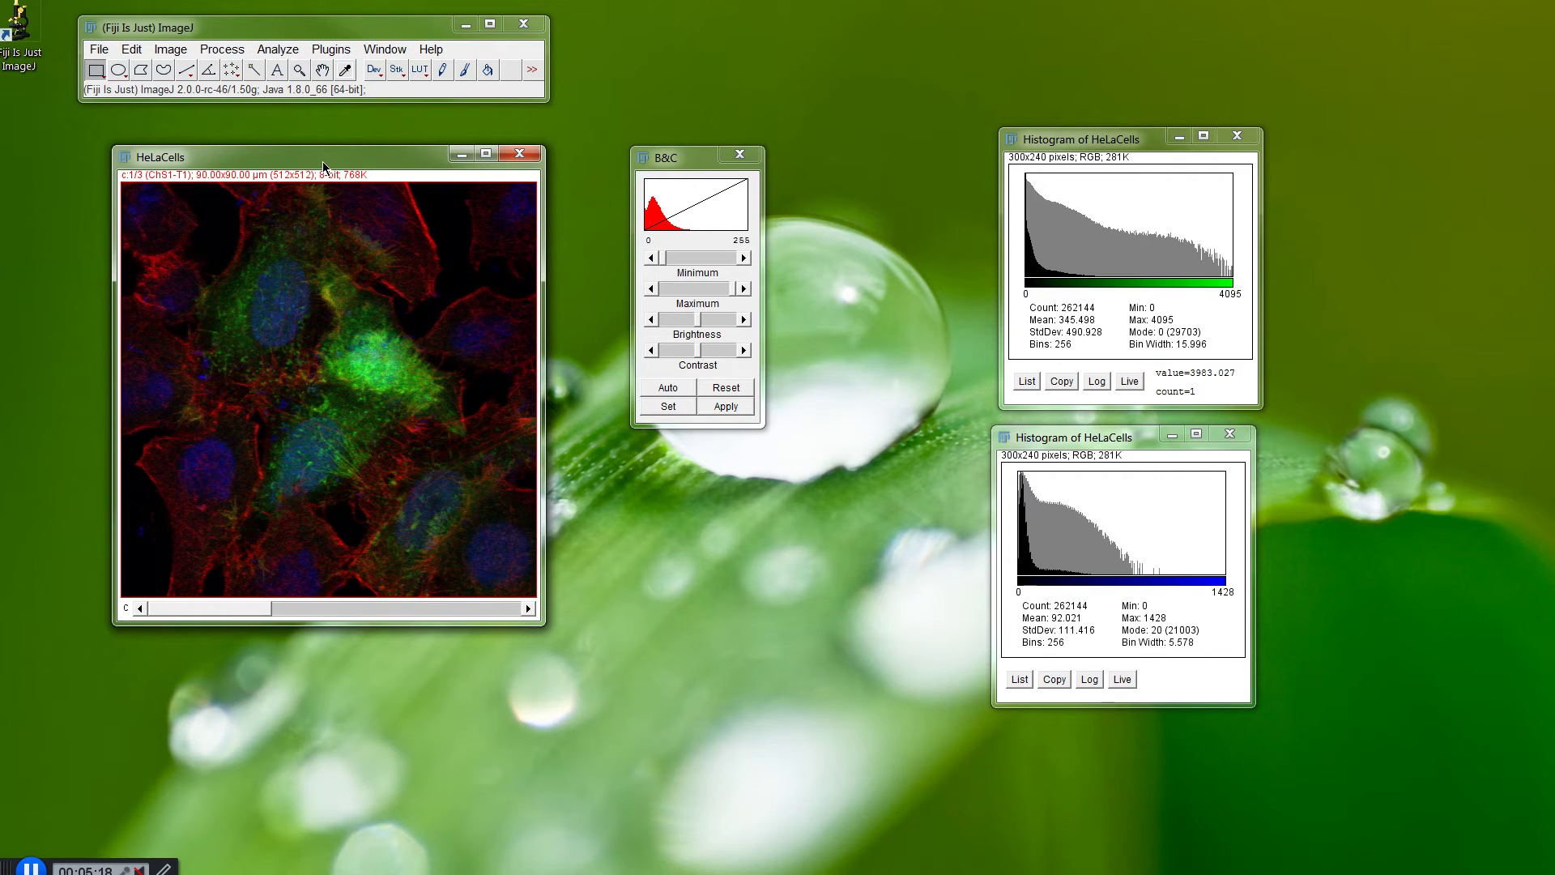